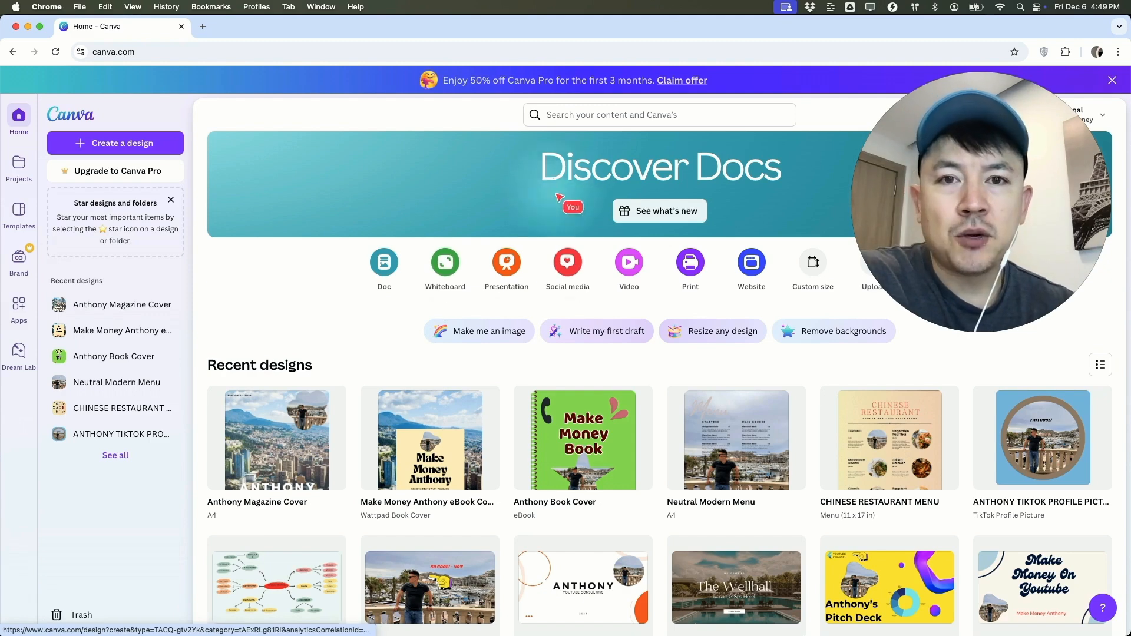
# Step: Search for "resume" and show all matching Canva templates
pyautogui.click(581, 119)
pyautogui.write('resume')
pyautogui.press('Return')
pyautogui.scroll(-2, 515, 473)
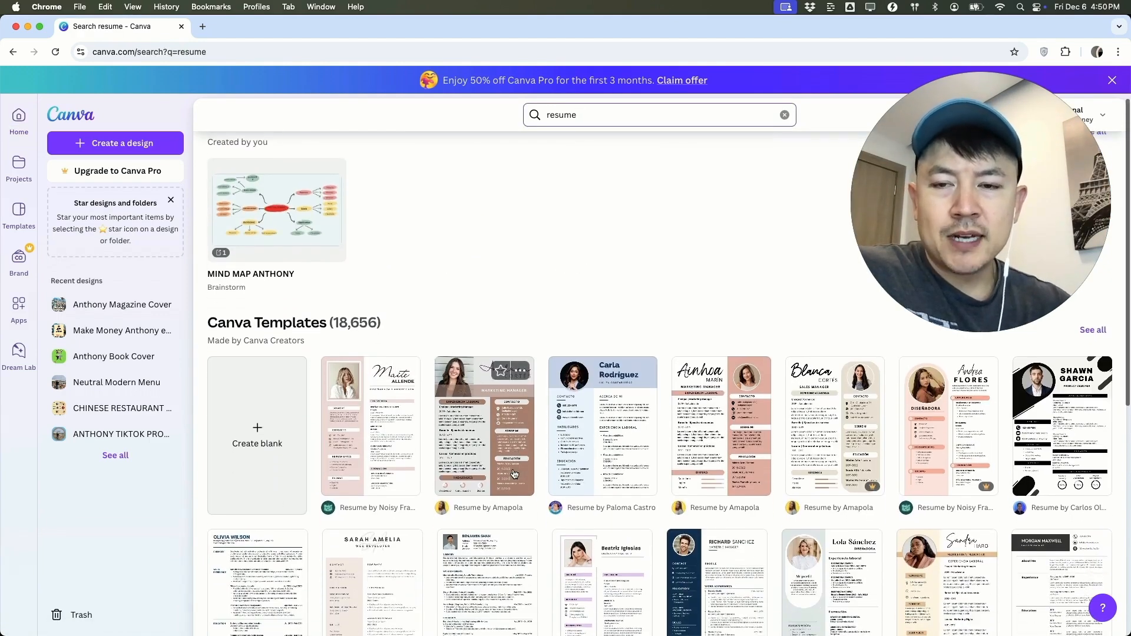
pyautogui.scroll(2, 514, 473)
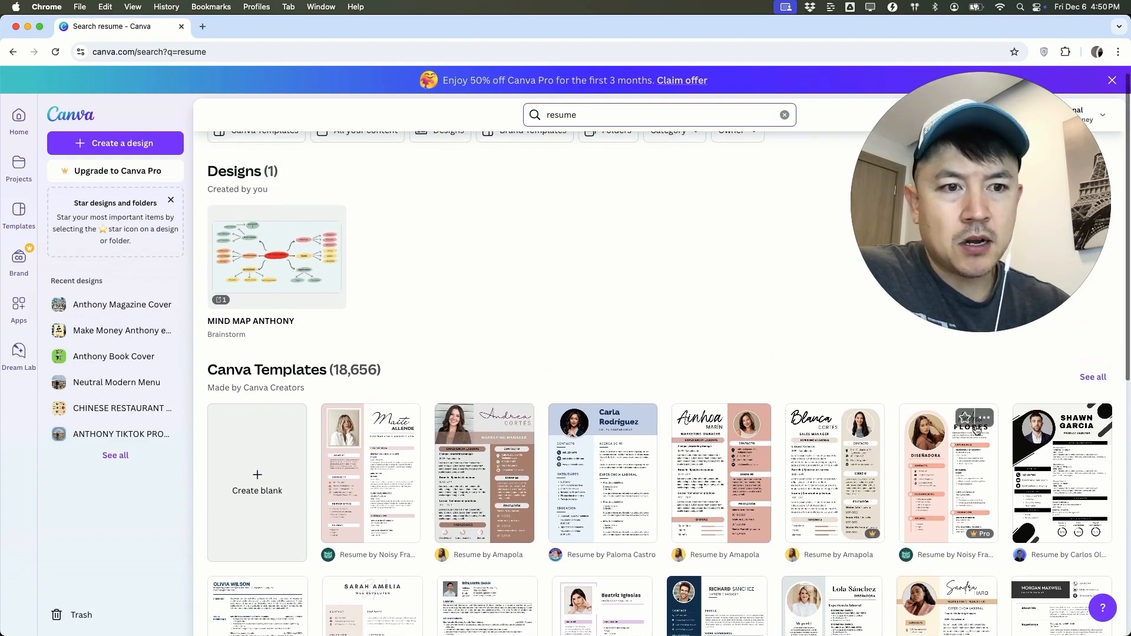
pyautogui.click(1088, 382)
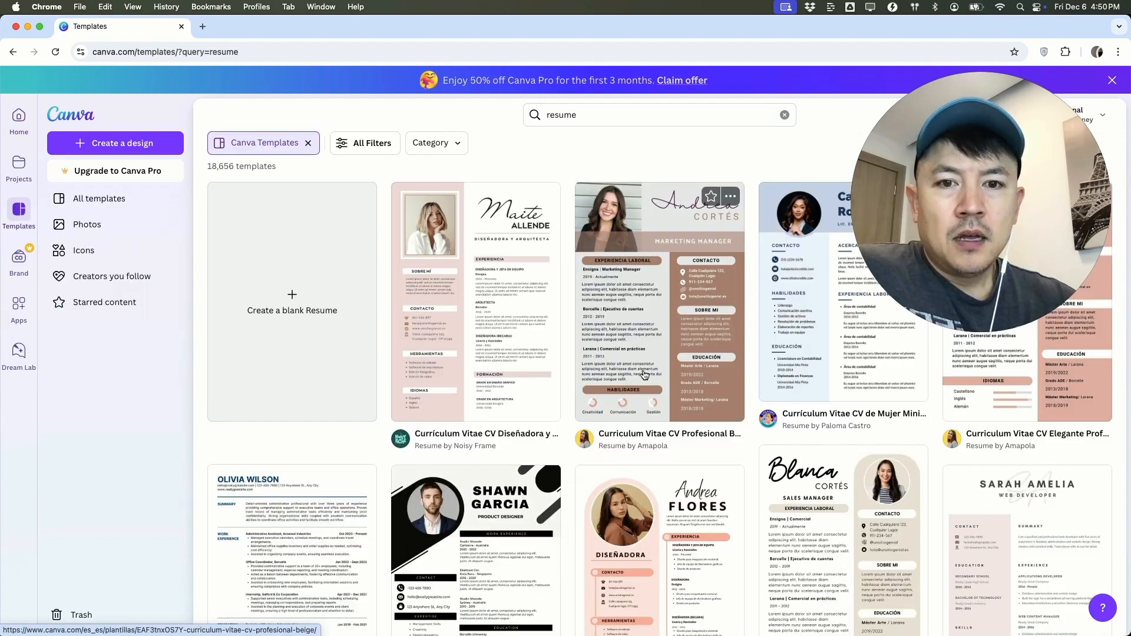
# Step: Browse the resume templates and open the details of "Currículum Diseñadora Minimalista Gris y Blanco"
pyautogui.scroll(-1, 644, 374)
pyautogui.scroll(-5, 644, 375)
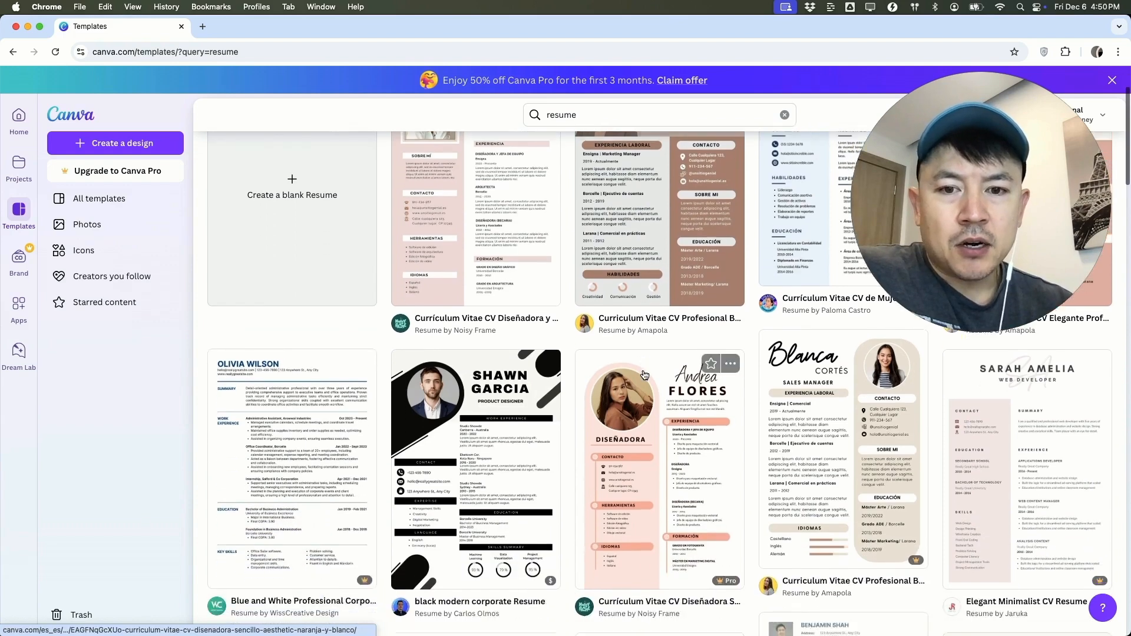
pyautogui.scroll(-1, 644, 375)
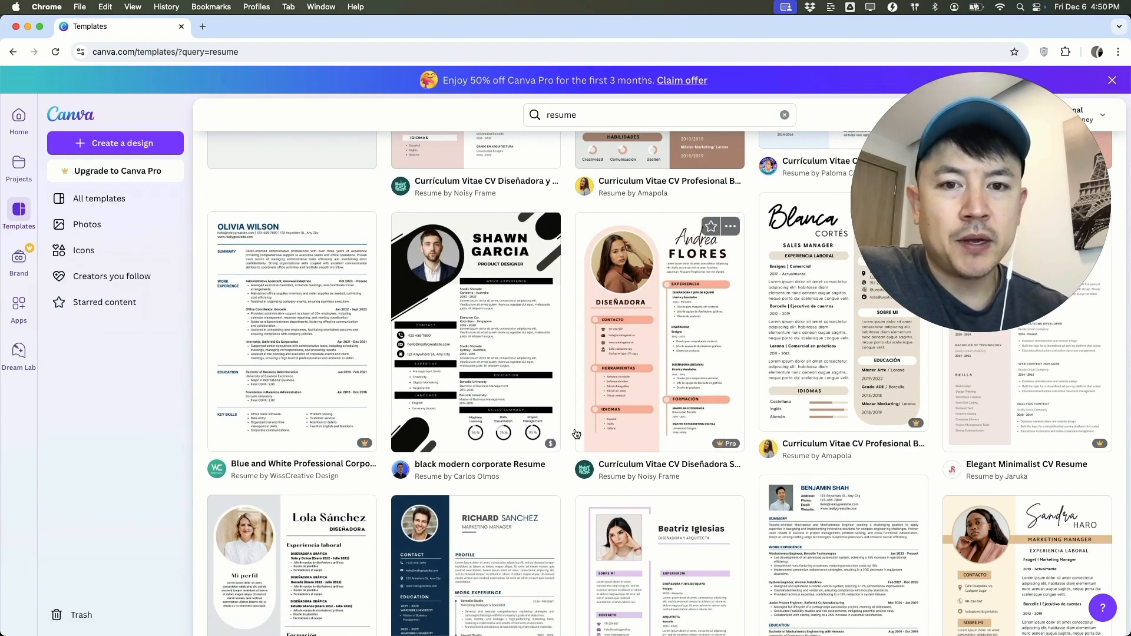
pyautogui.scroll(-2, 576, 434)
pyautogui.scroll(-4, 576, 434)
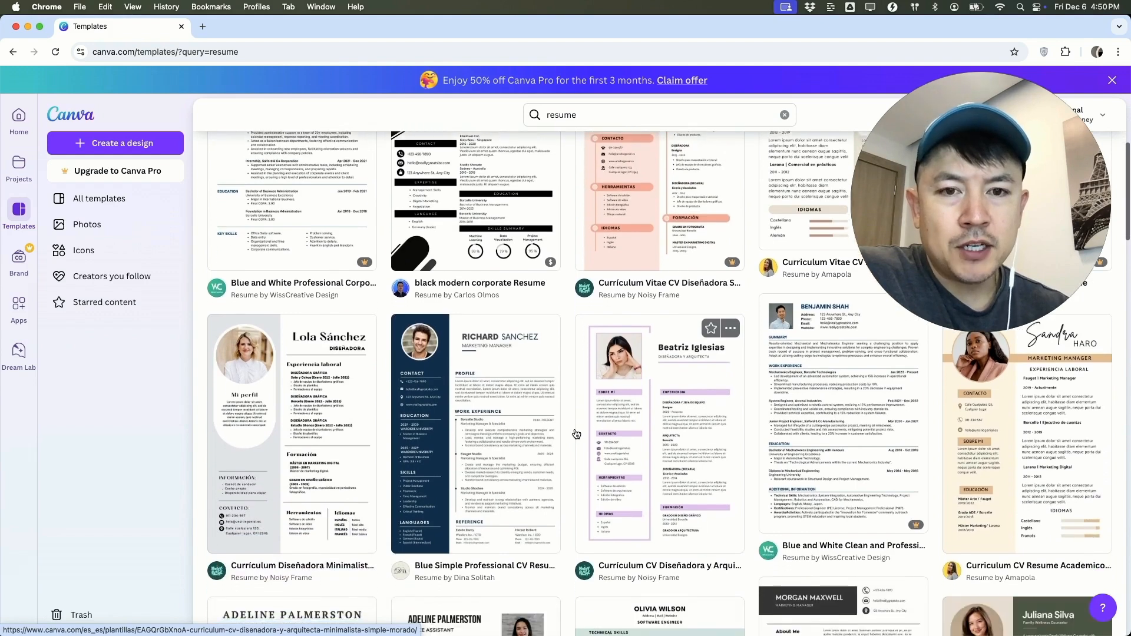
pyautogui.scroll(-2, 576, 434)
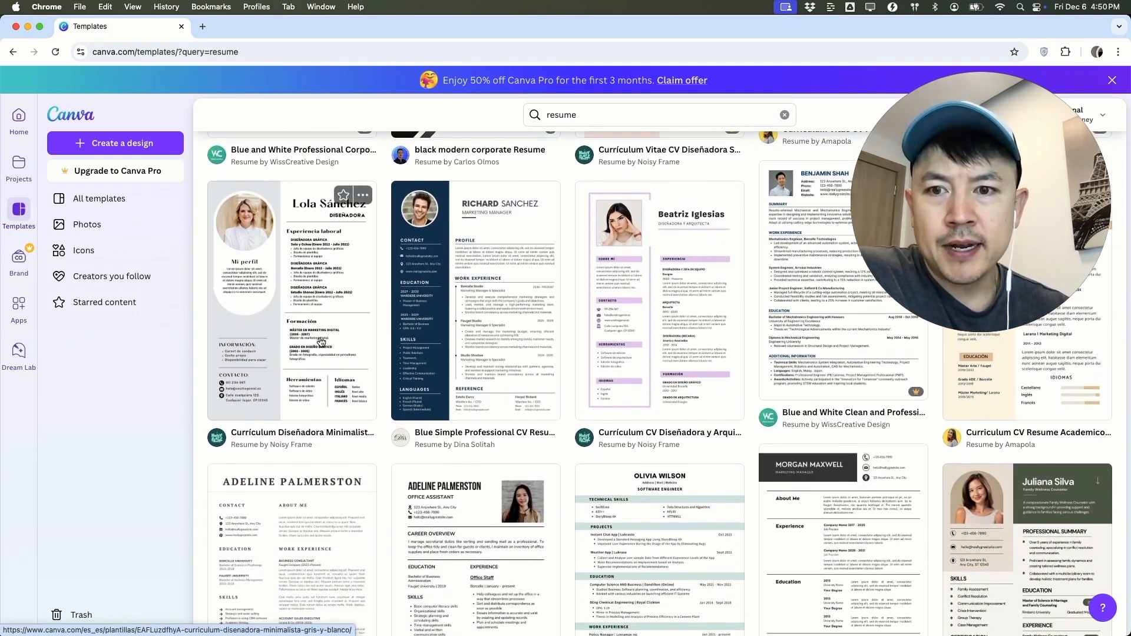
pyautogui.click(320, 309)
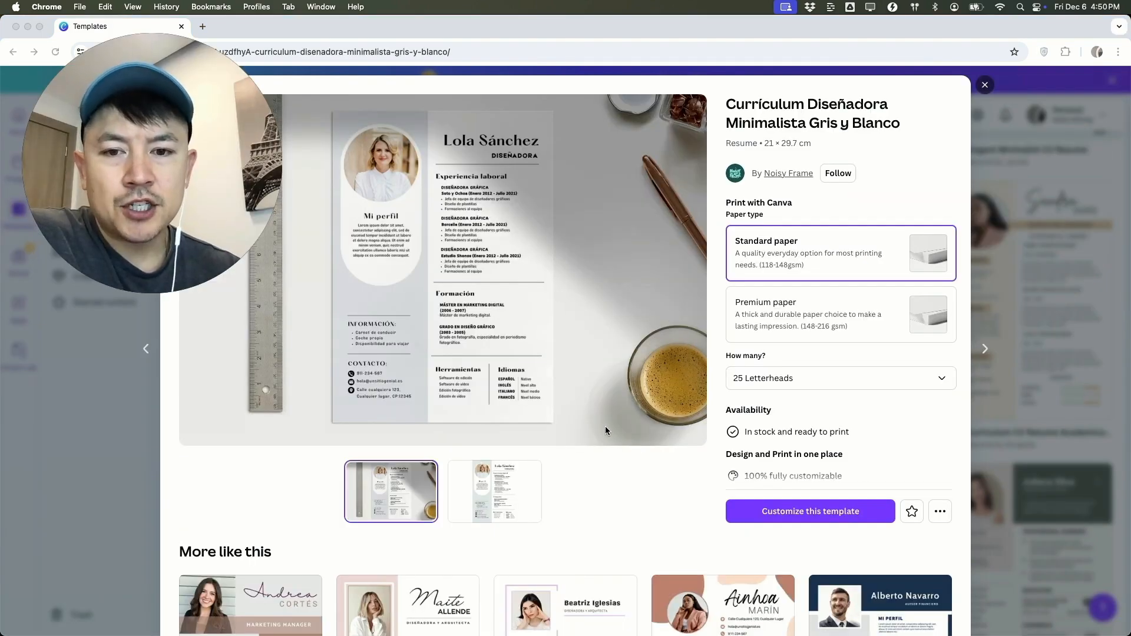
# Step: Look over the similar resume designs, then start customizing the "Currículum Diseñadora Minimalista Gris y Blanco" template
pyautogui.scroll(-3, 606, 426)
pyautogui.scroll(-2, 605, 425)
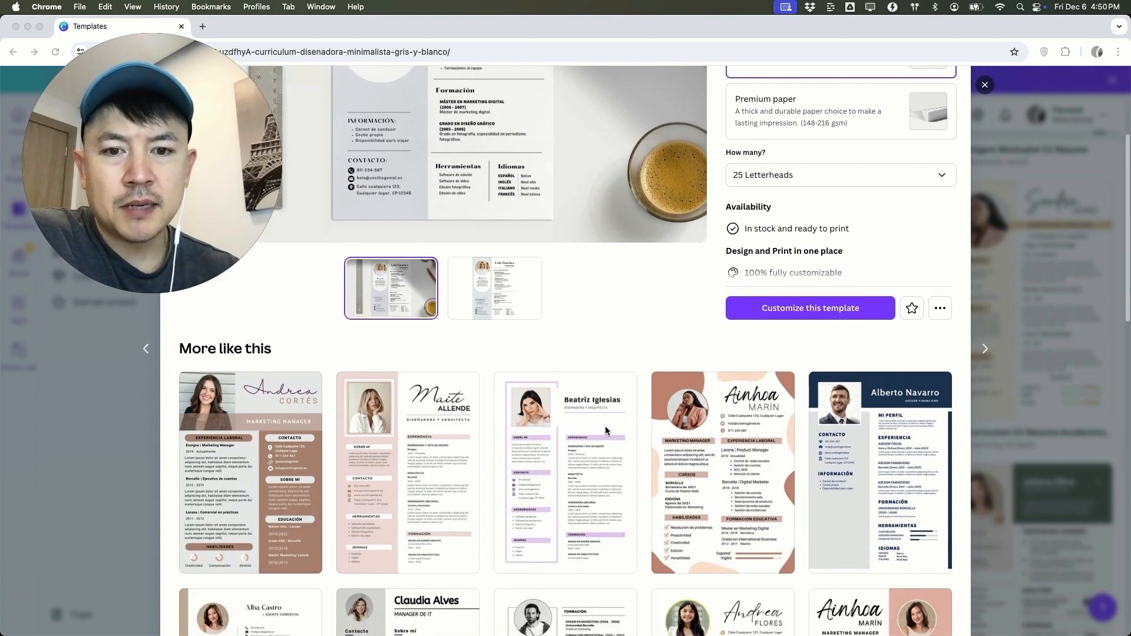
pyautogui.scroll(-2, 743, 462)
pyautogui.scroll(-2, 743, 463)
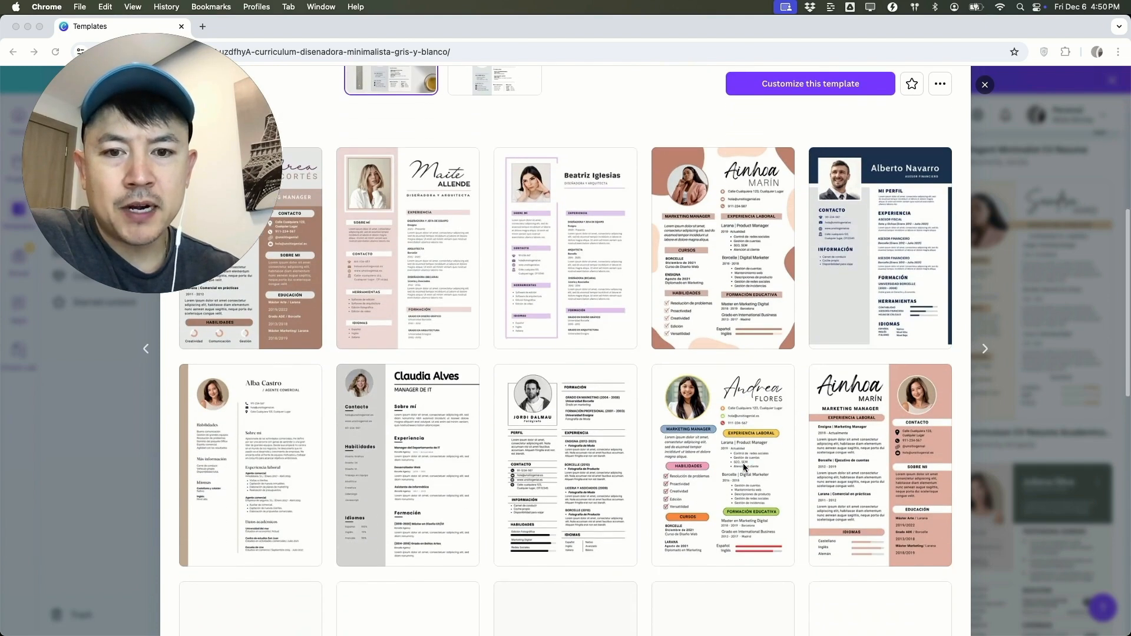
pyautogui.scroll(10, 580, 463)
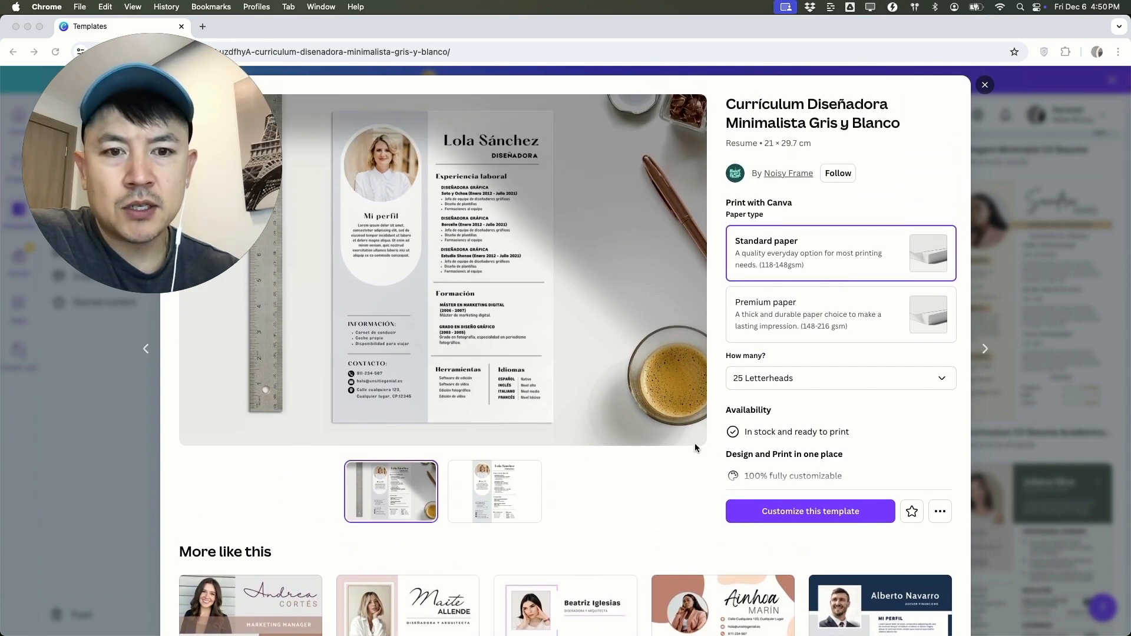
pyautogui.click(806, 515)
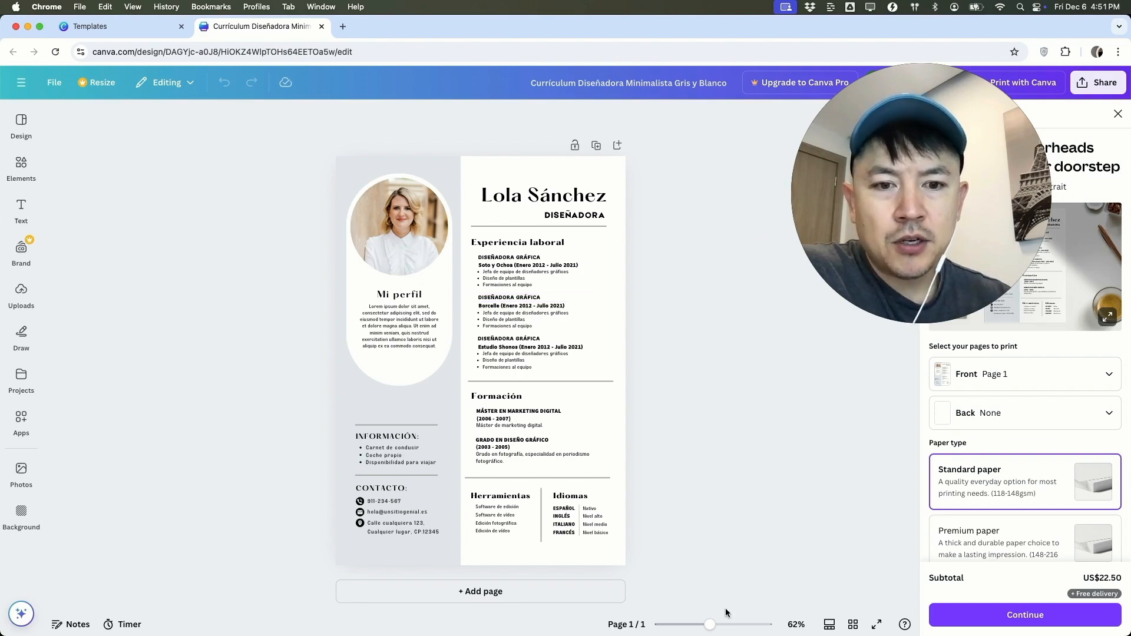
# Step: Replace the large name heading on the resume with the applicant's first name
pyautogui.click(729, 628)
pyautogui.scroll(3, 574, 443)
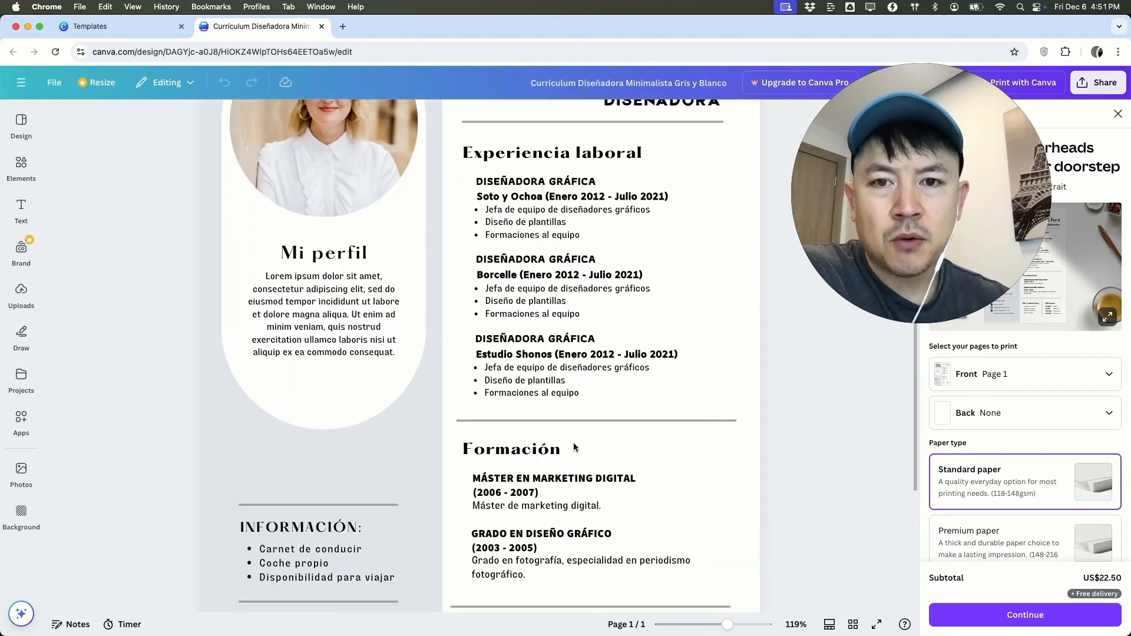
pyautogui.scroll(-4, 574, 443)
pyautogui.scroll(3, 565, 406)
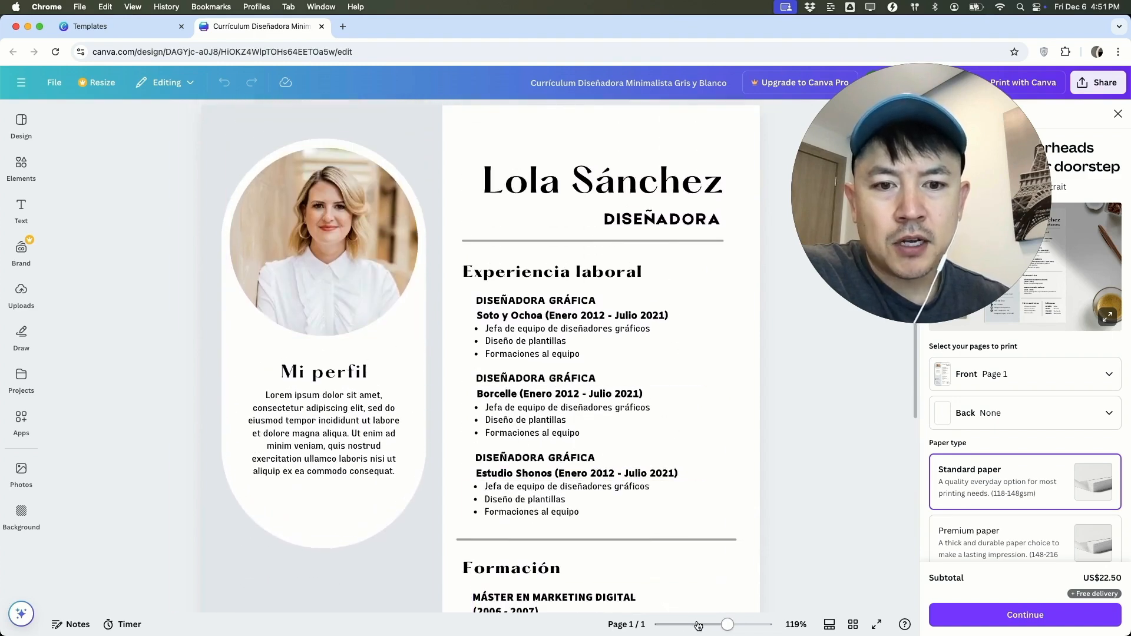
pyautogui.moveTo(686, 627); pyautogui.dragTo(724, 624)
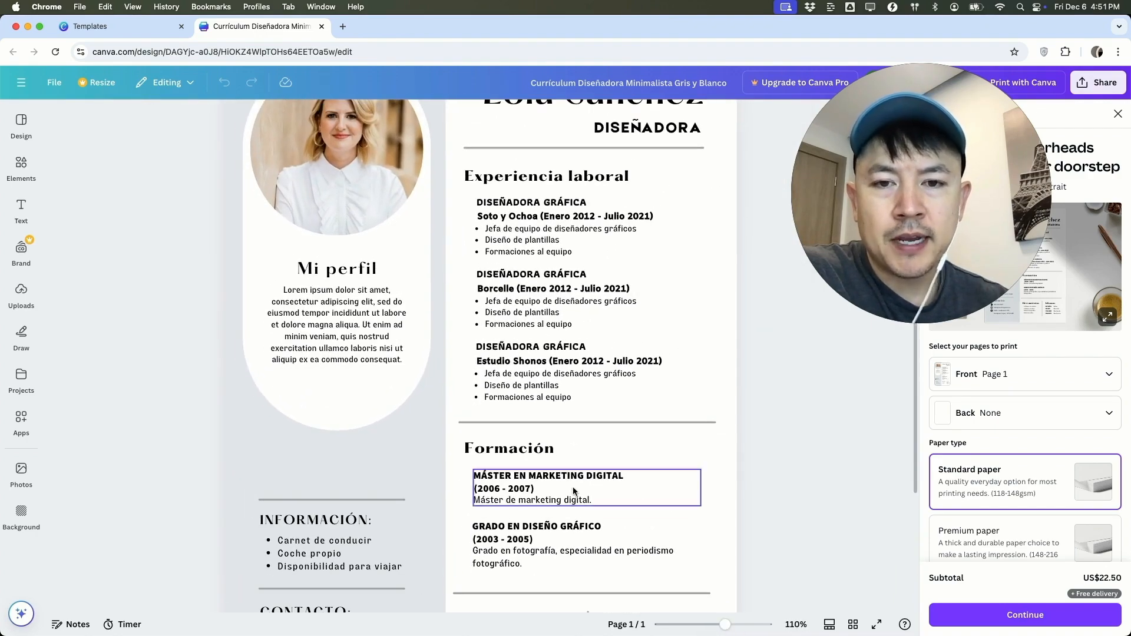
pyautogui.scroll(4, 535, 421)
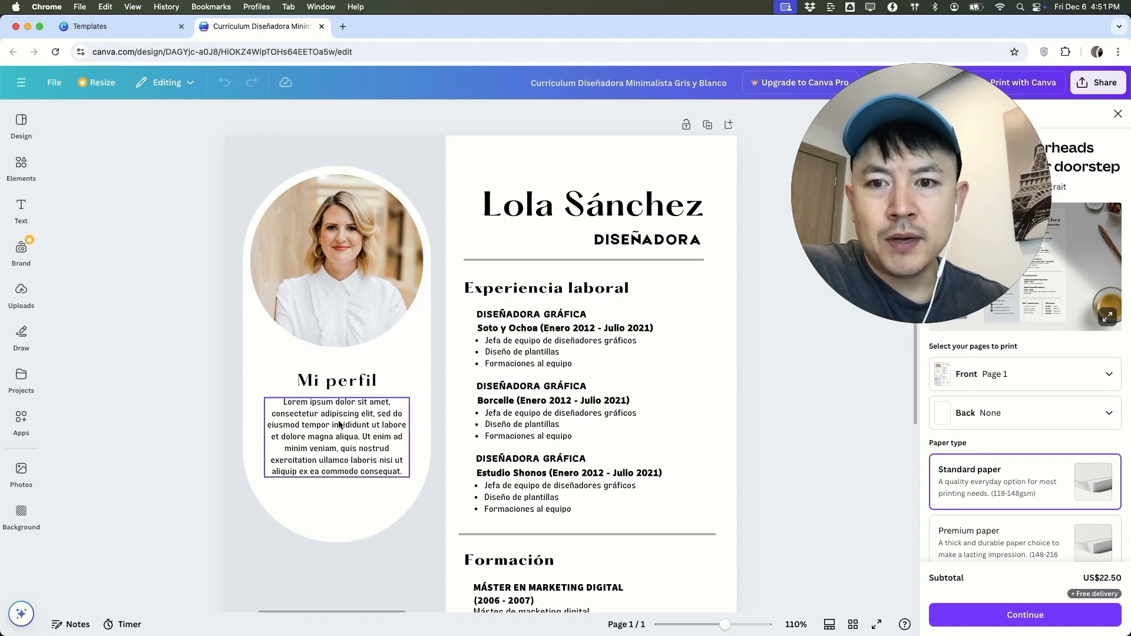
pyautogui.click(584, 207)
pyautogui.click(549, 211)
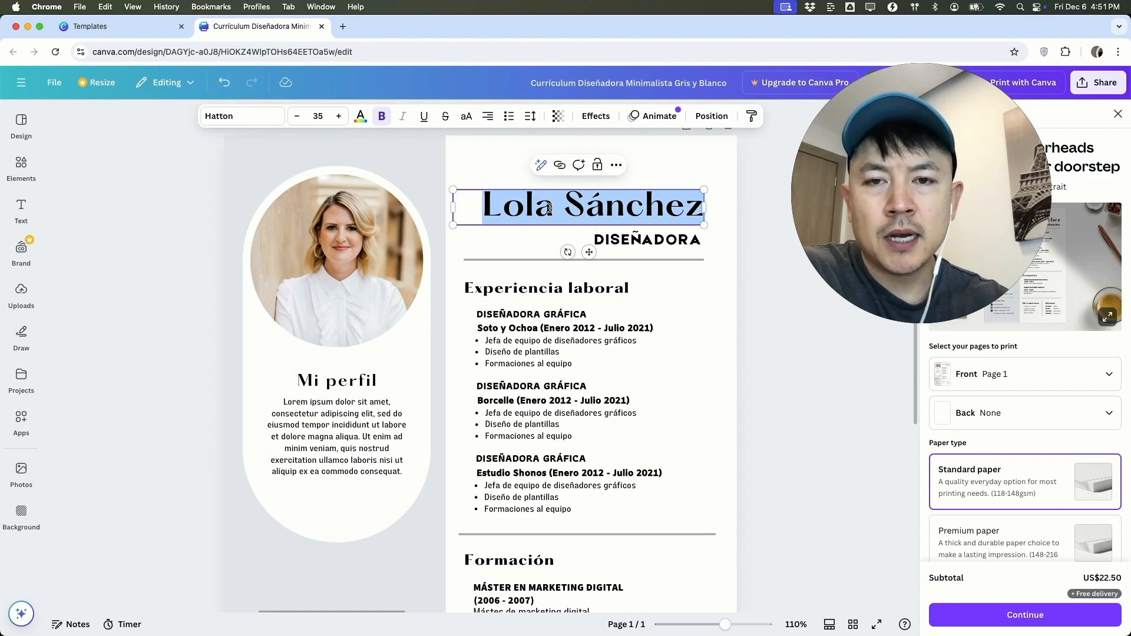
pyautogui.write('Anthony')
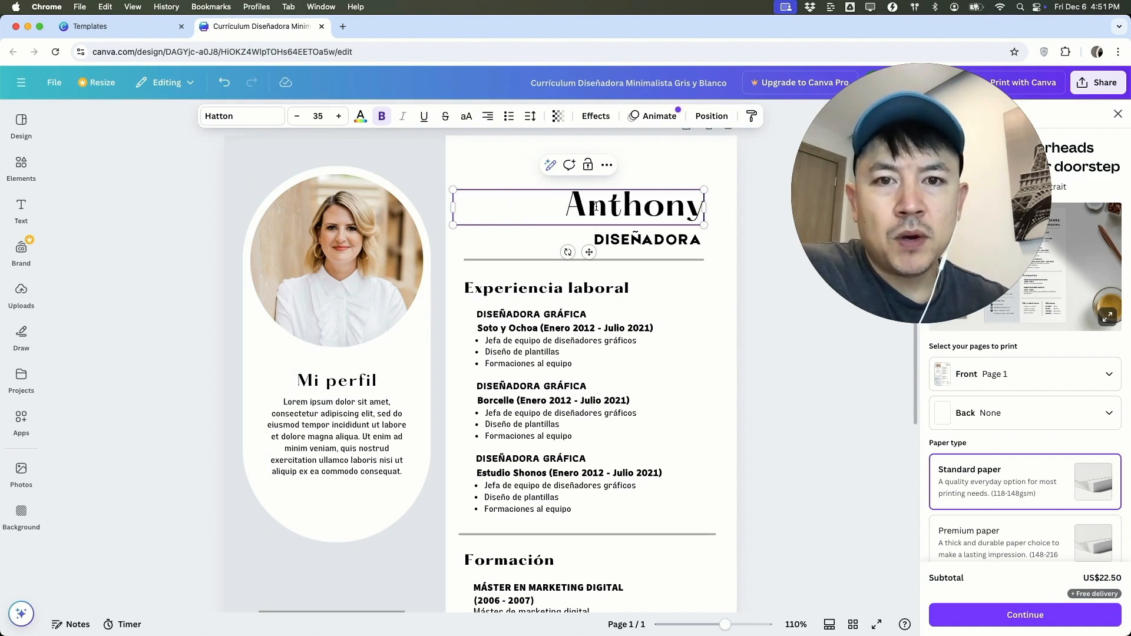
# Step: Increase the name heading's font size to 45
pyautogui.click(339, 116)
pyautogui.click(339, 116)
pyautogui.click(340, 116)
pyautogui.click(339, 116)
pyautogui.click(339, 116)
pyautogui.click(339, 116)
pyautogui.click(339, 117)
pyautogui.click(339, 116)
pyautogui.click(339, 116)
pyautogui.click(339, 116)
# Step: Change the text colour of the name heading to the solid red from the default colours
pyautogui.click(360, 116)
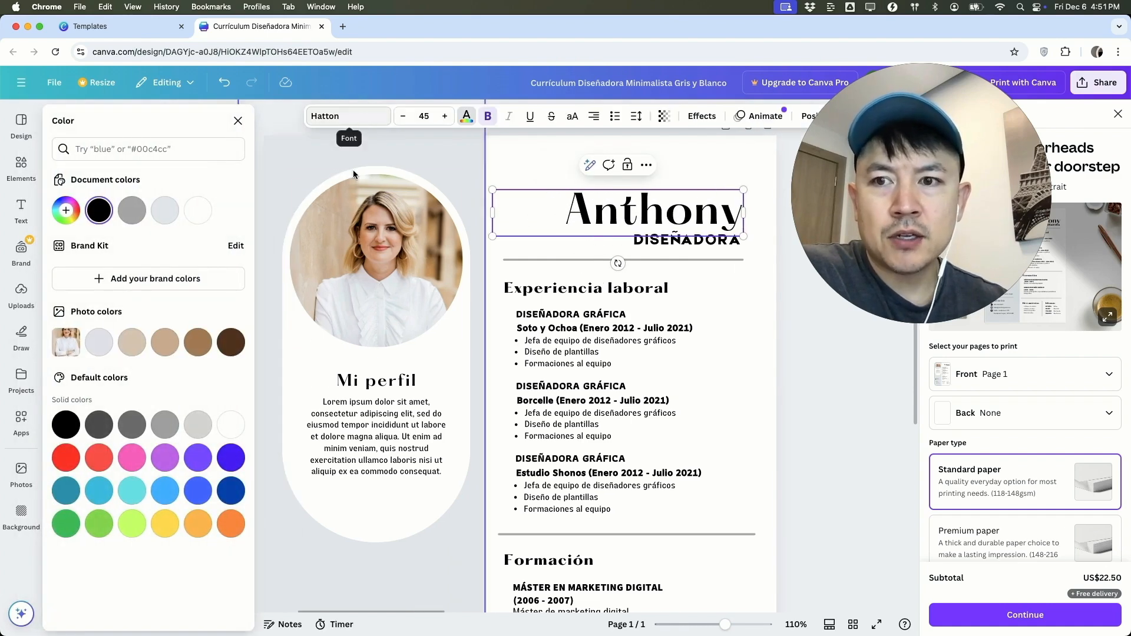
pyautogui.click(74, 456)
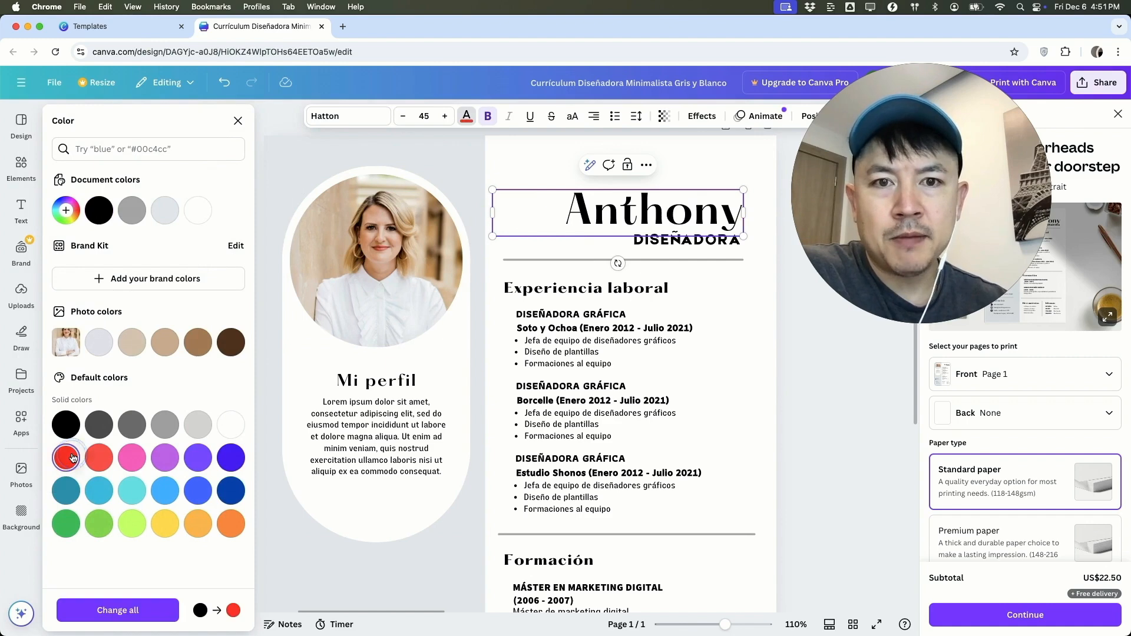
pyautogui.doubleClick(628, 222)
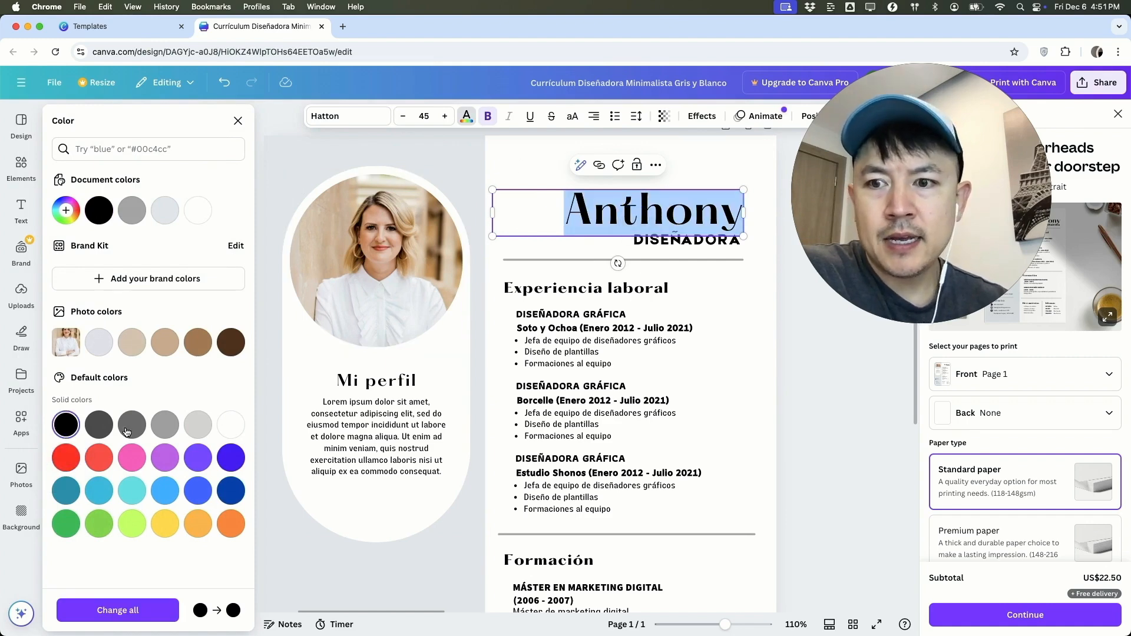
pyautogui.click(66, 457)
pyautogui.click(631, 421)
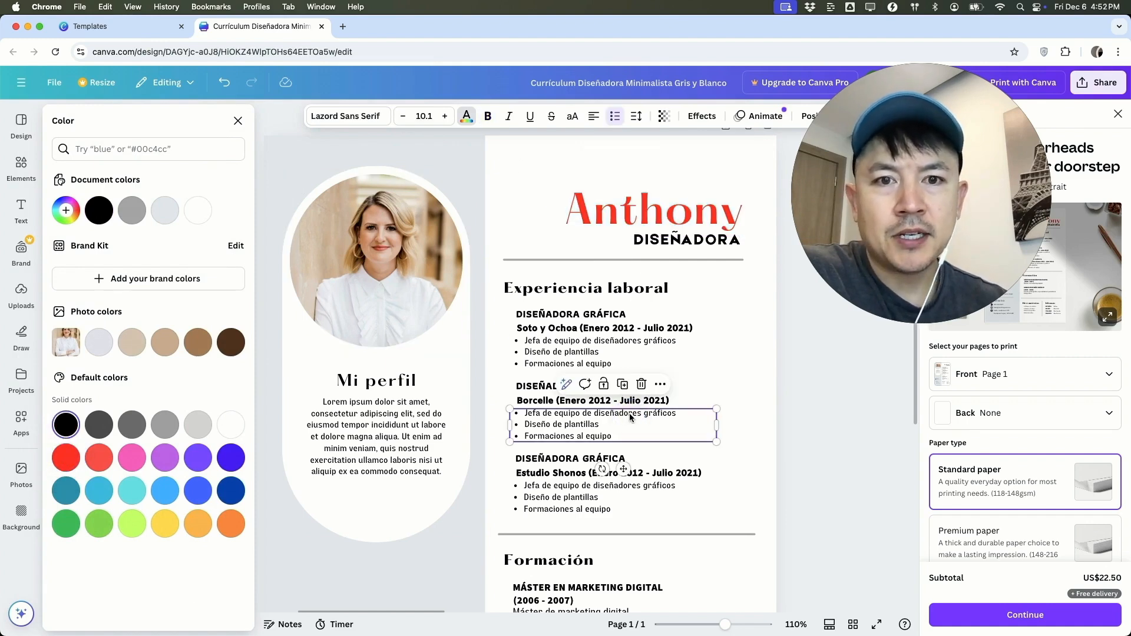
# Step: Replace the job title "DISEÑADORA" under the name with "OWNER"
pyautogui.click(675, 239)
pyautogui.doubleClick(676, 239)
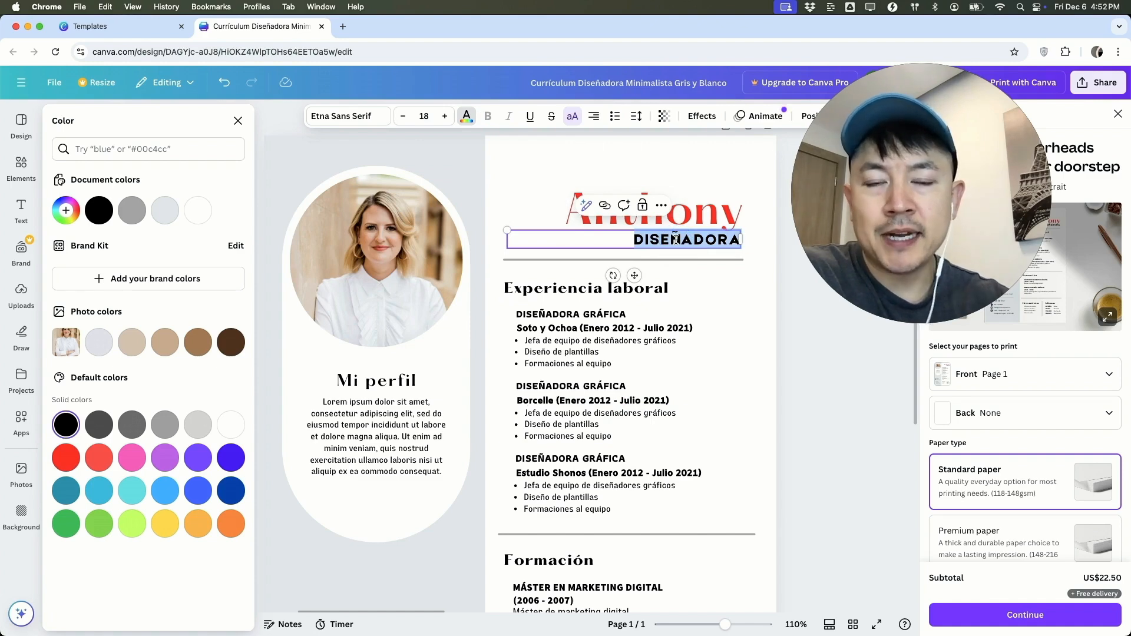
pyautogui.write('OWNER')
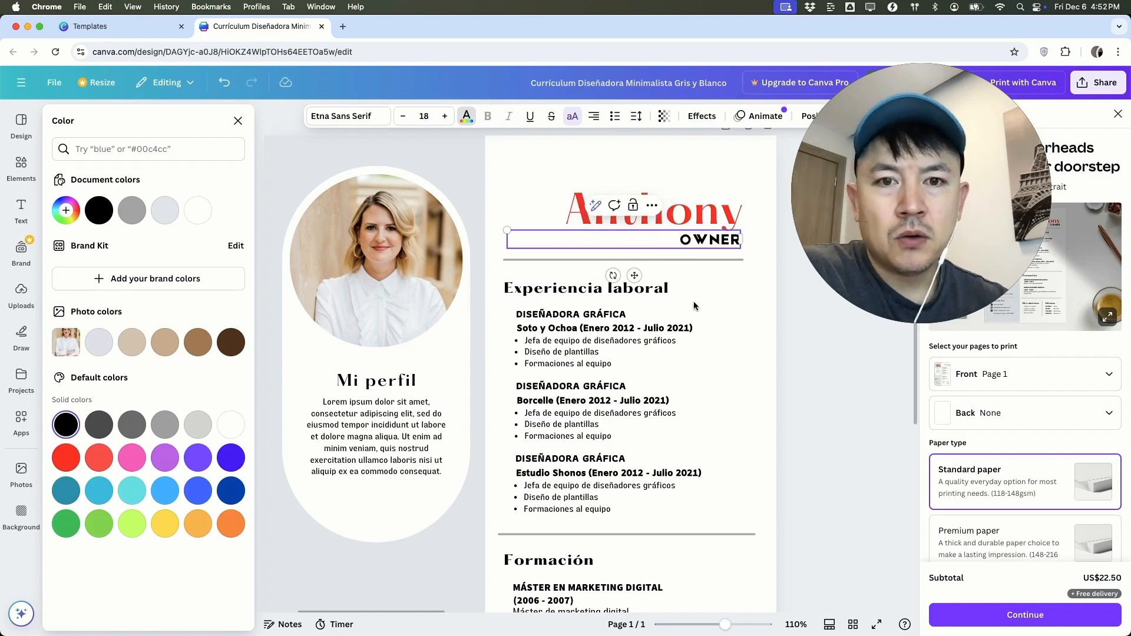
pyautogui.click(694, 306)
# Step: Change the section heading "Experiencia laboral" to "Work Experience"
pyautogui.click(527, 290)
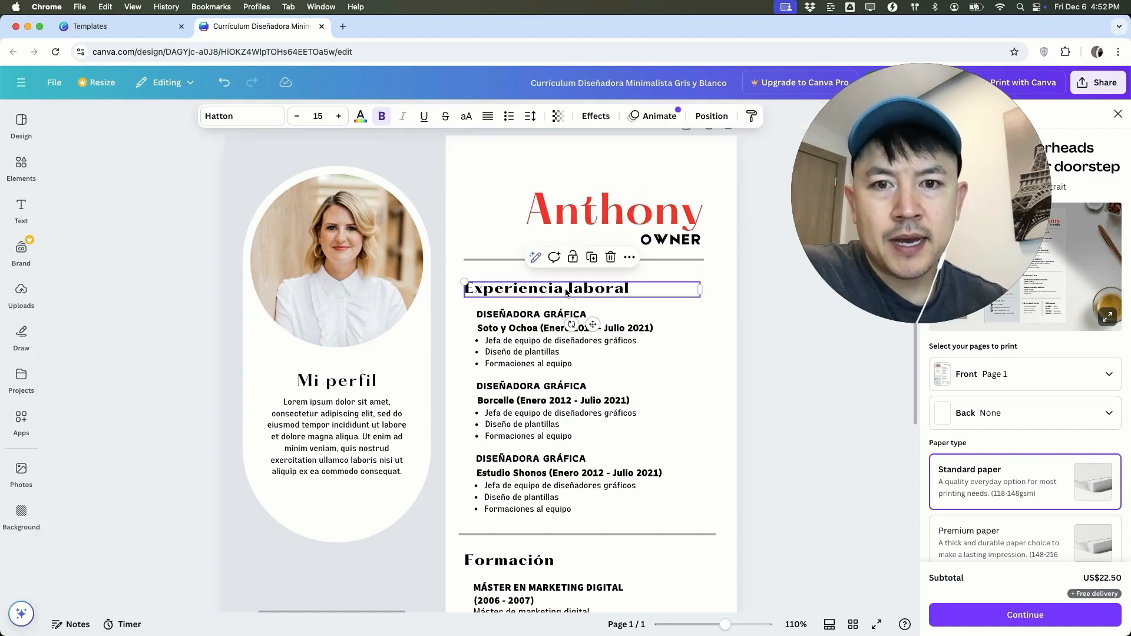
pyautogui.tripleClick(595, 289)
pyautogui.write('Work Exp')
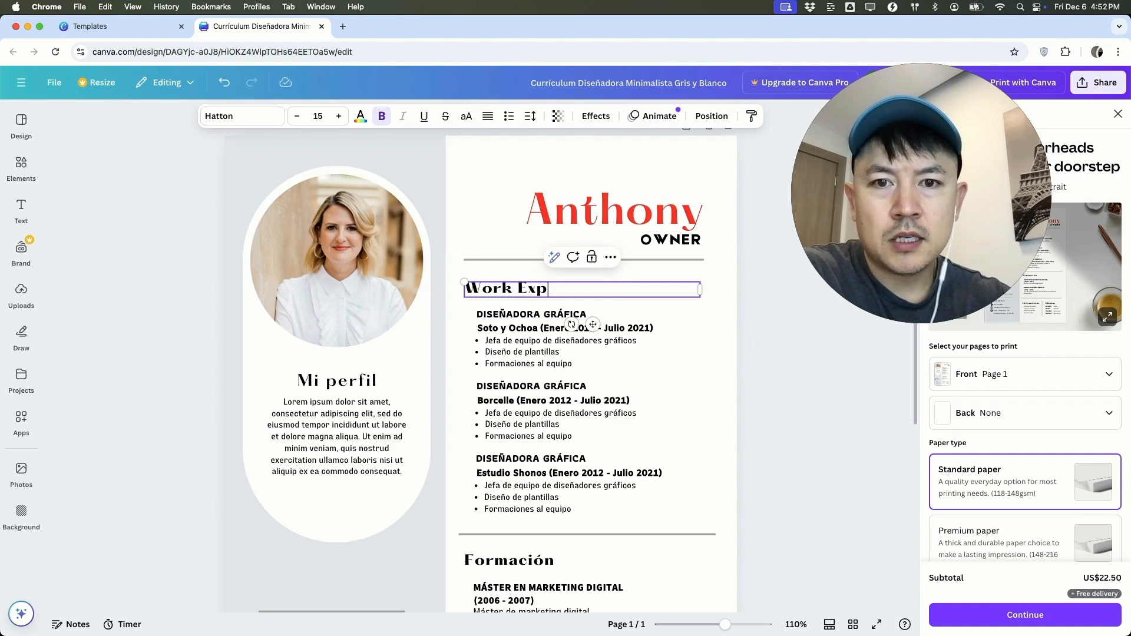
pyautogui.write('eri')
# Step: Change the first work entry's job title to "YOUTUBER" and the company line below it to "Content Creator For Business"
pyautogui.click(527, 313)
pyautogui.tripleClick(527, 312)
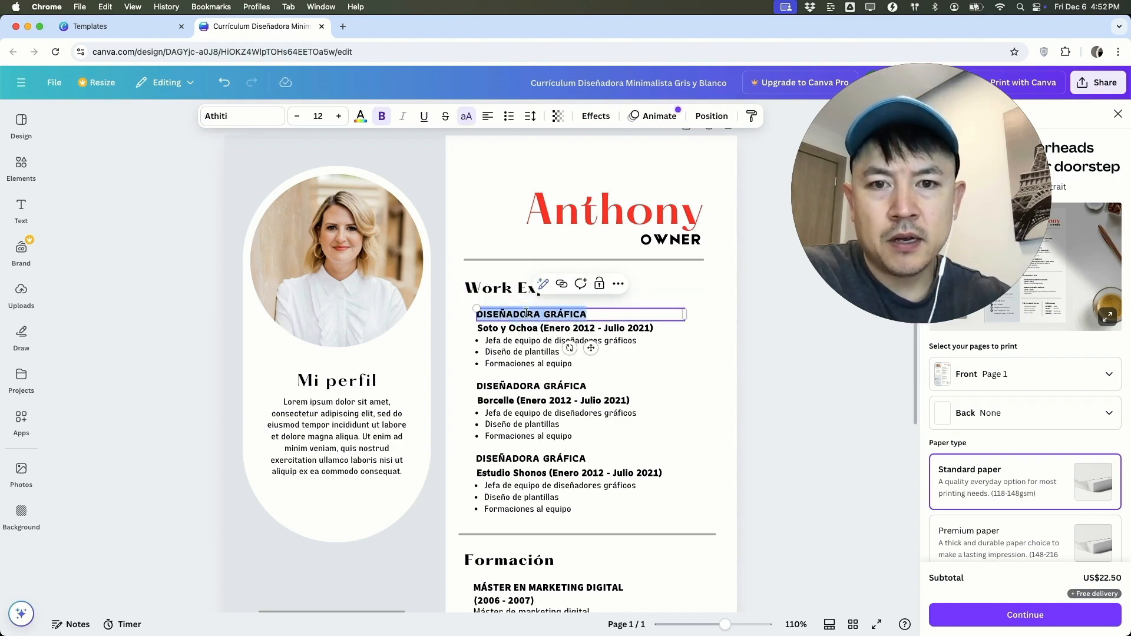
pyautogui.write('YOUTUBER')
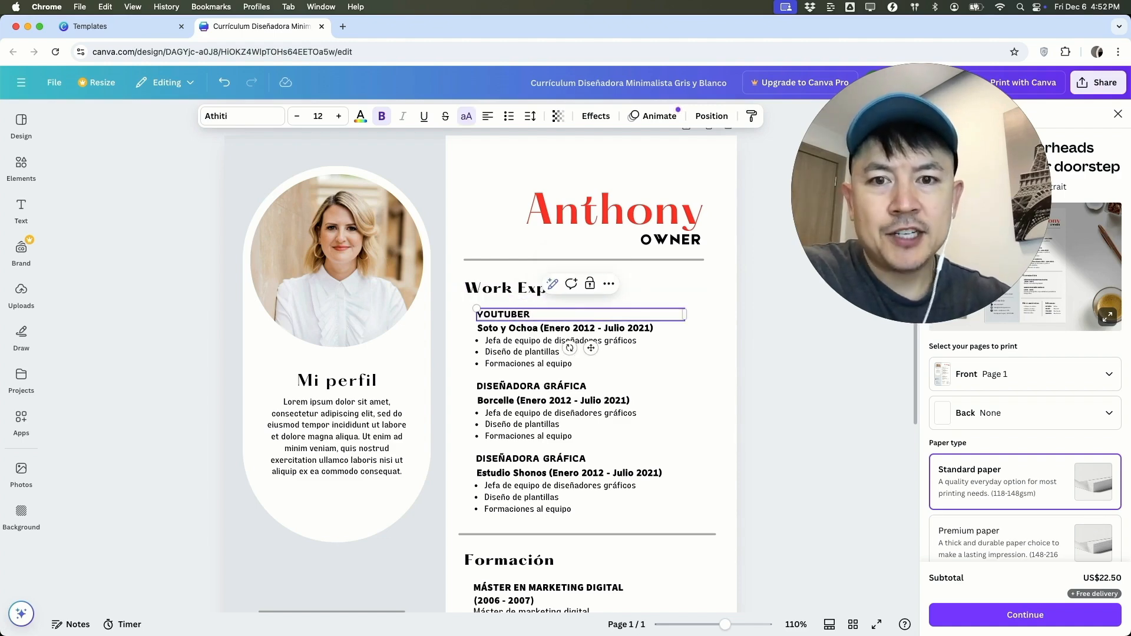
pyautogui.click(554, 328)
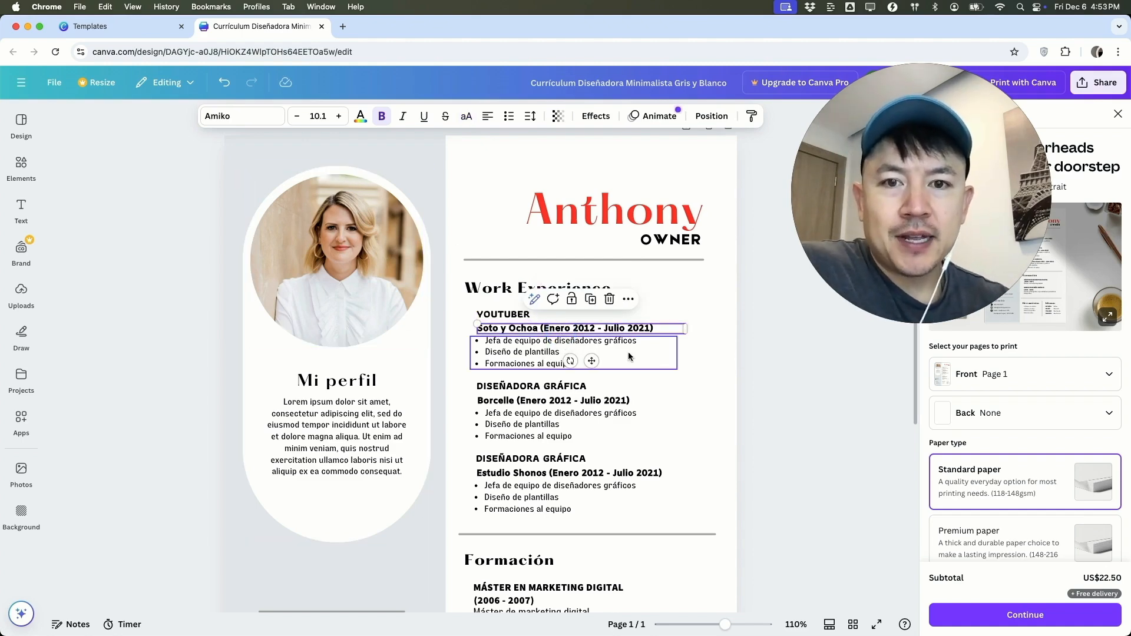
pyautogui.tripleClick(563, 331)
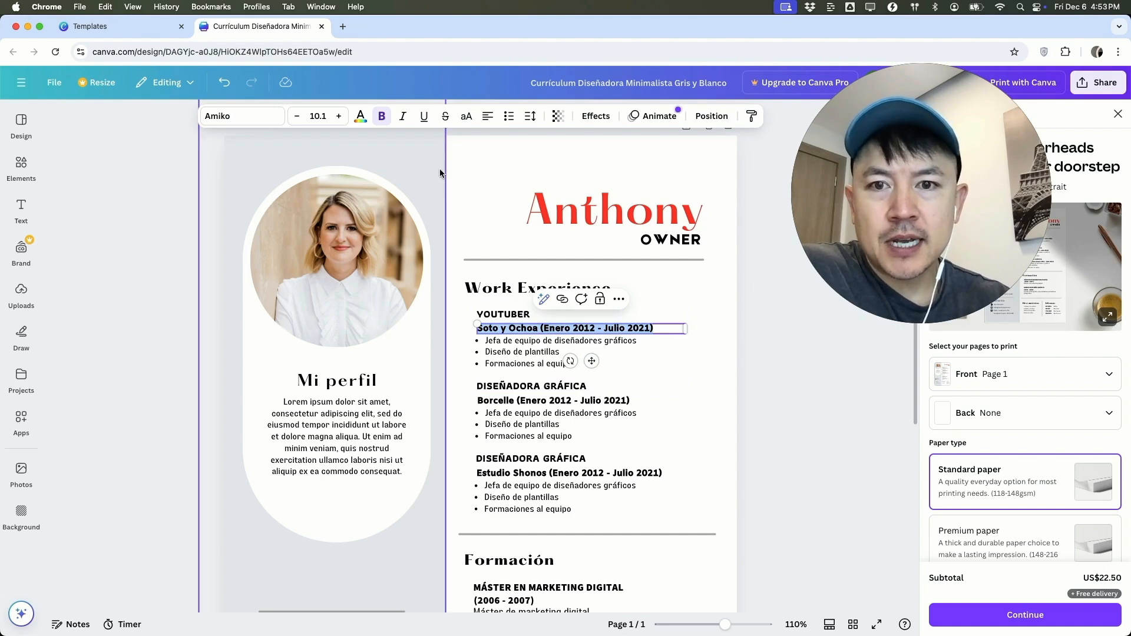
pyautogui.write('cont')
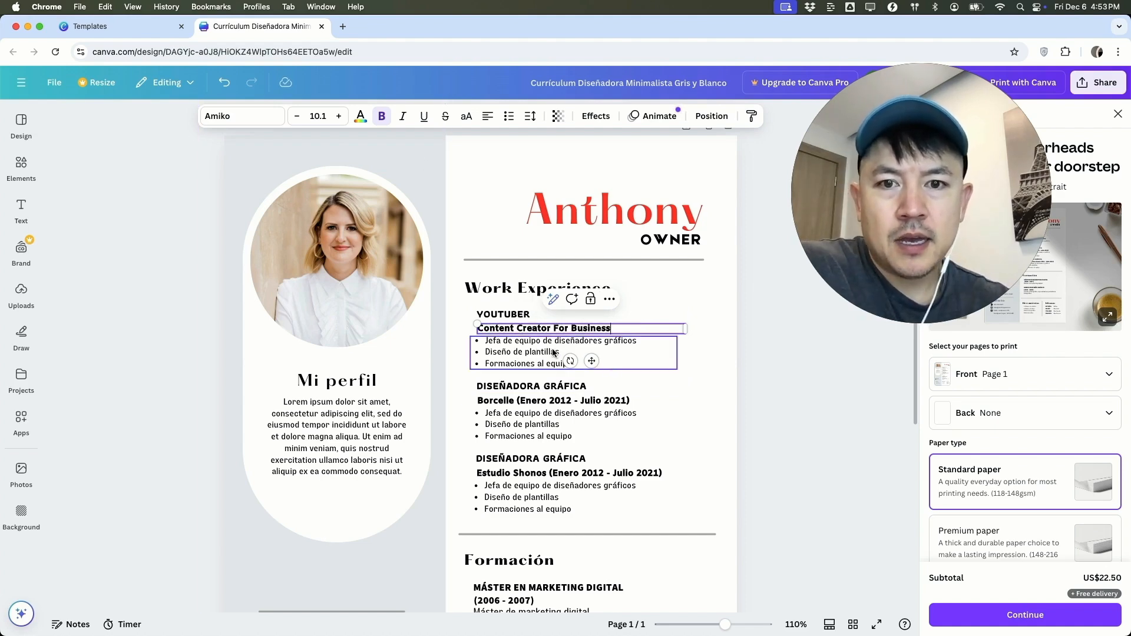
pyautogui.click(526, 351)
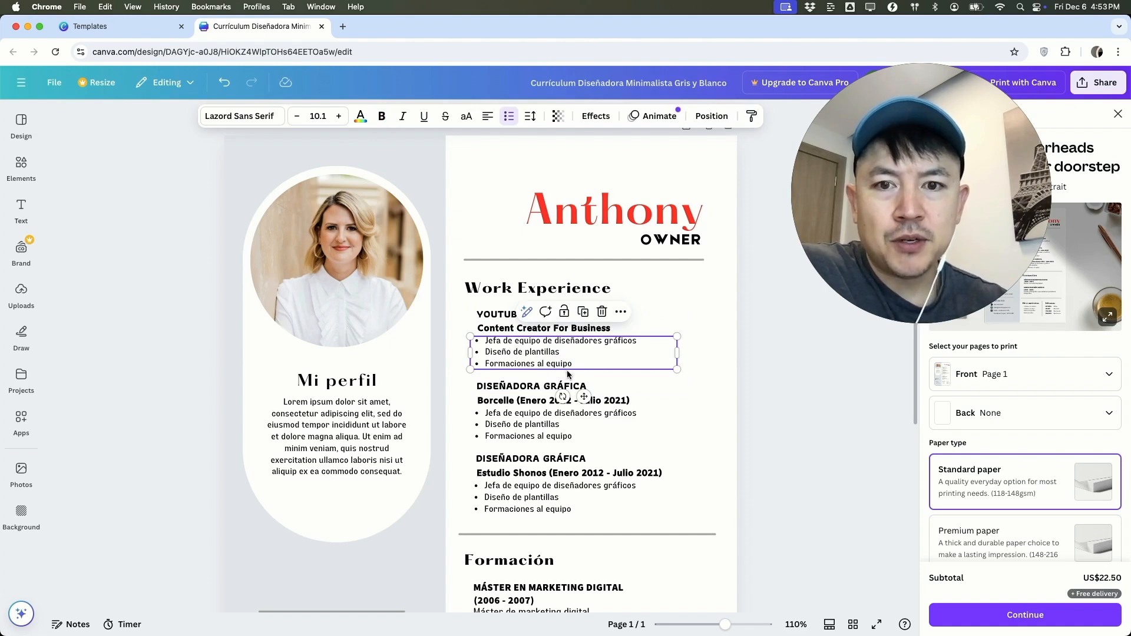
# Step: Replace the circular portrait with the uploaded photo of the man standing by the stone balustrade
pyautogui.click(340, 292)
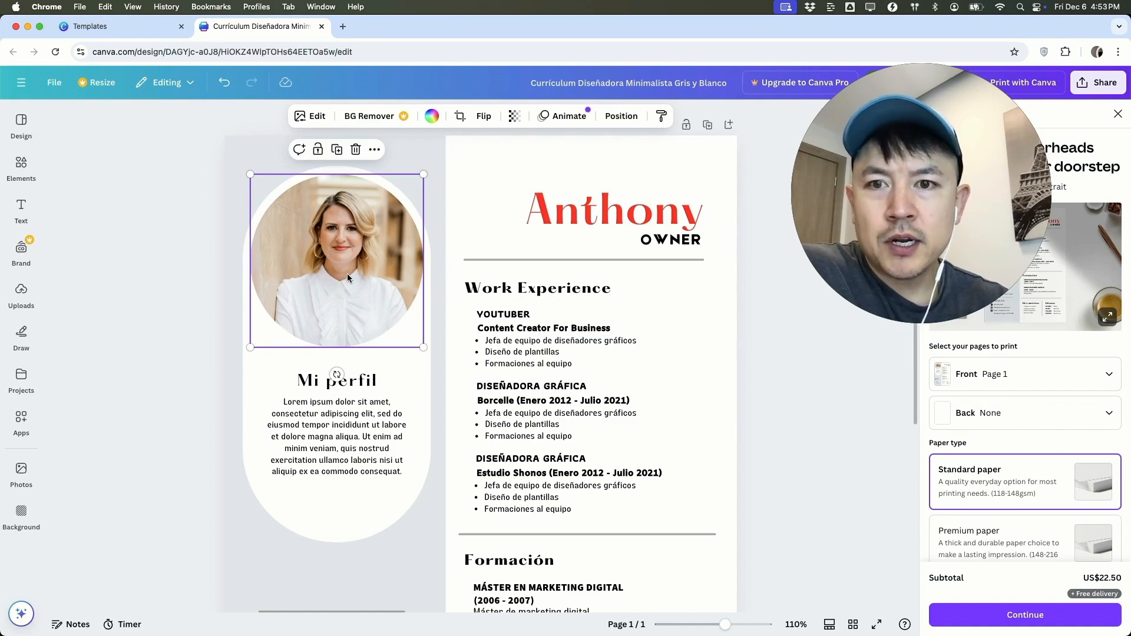
pyautogui.click(22, 292)
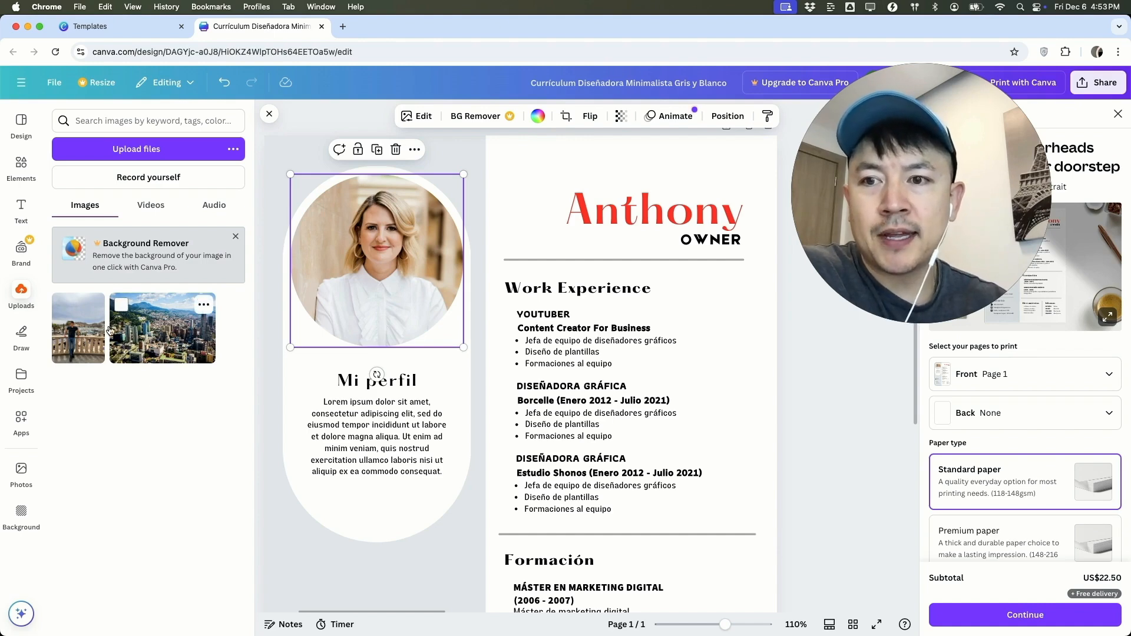
pyautogui.moveTo(82, 333); pyautogui.dragTo(349, 239)
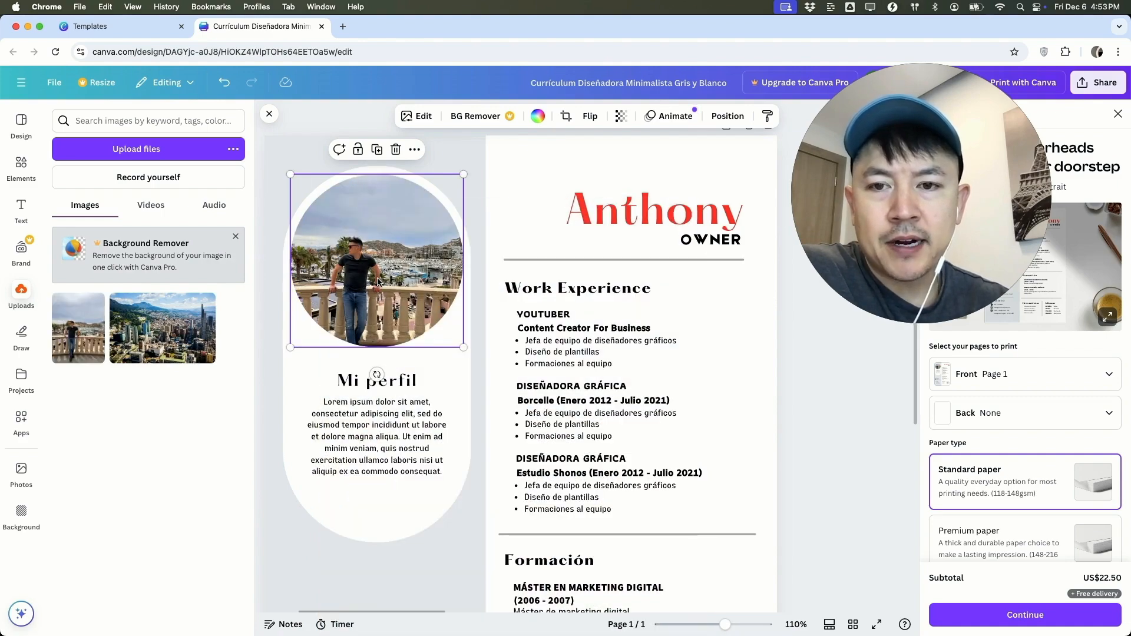
pyautogui.click(478, 330)
pyautogui.scroll(-5, 569, 347)
pyautogui.scroll(4, 570, 355)
pyautogui.scroll(-4, 570, 355)
pyautogui.scroll(5, 571, 356)
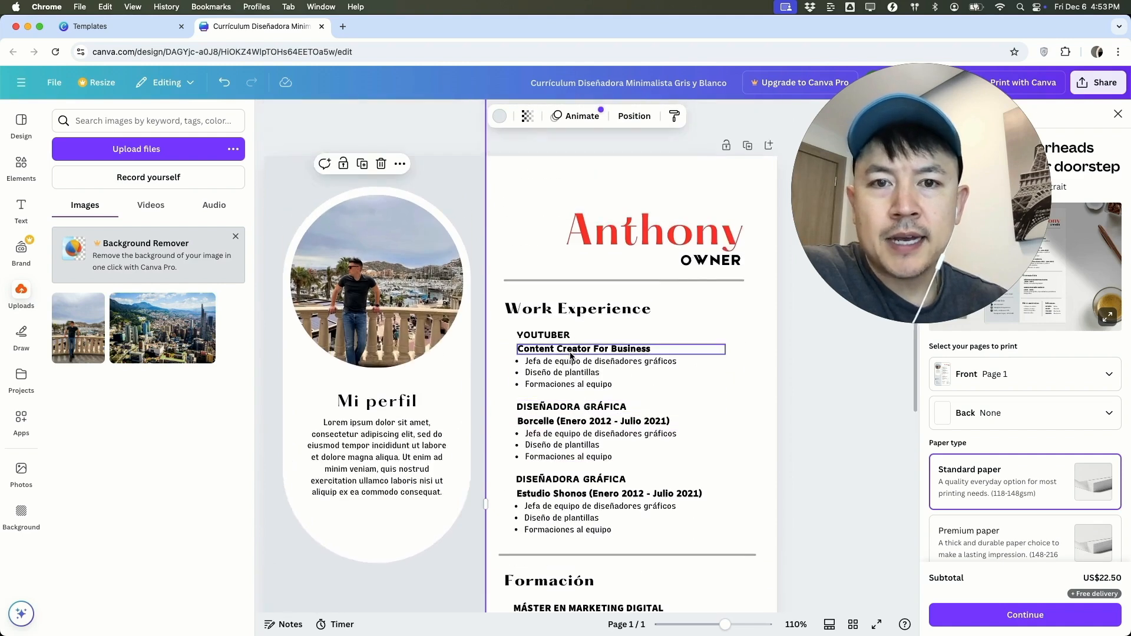
# Step: Add the blue cooking pot sticker from the food stickers to the resume page
pyautogui.click(20, 163)
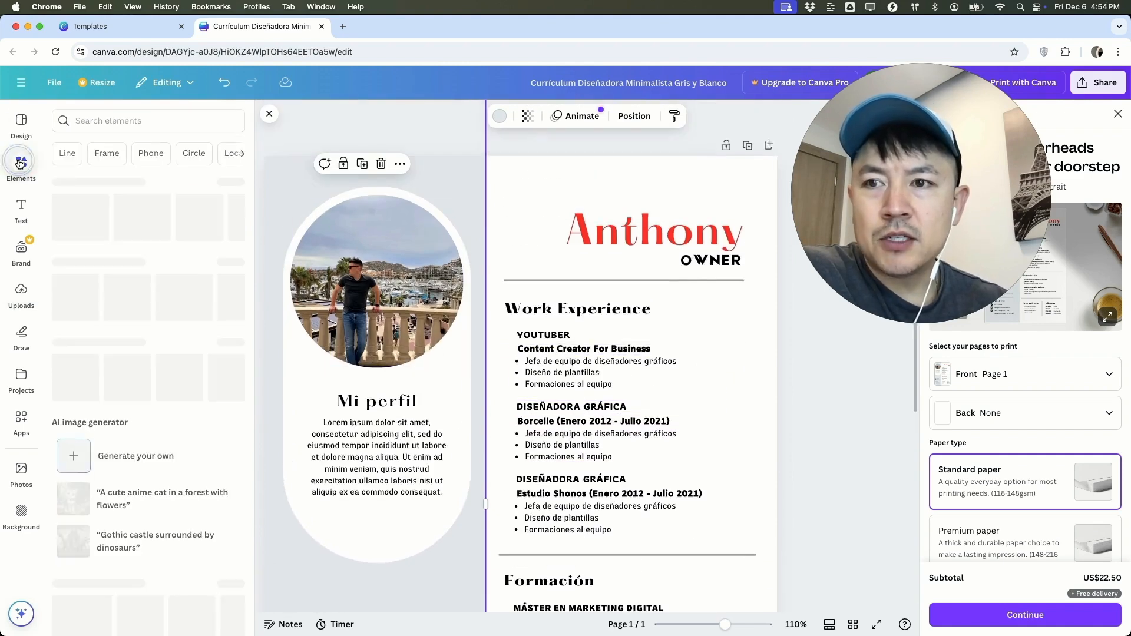
pyautogui.scroll(-5, 144, 327)
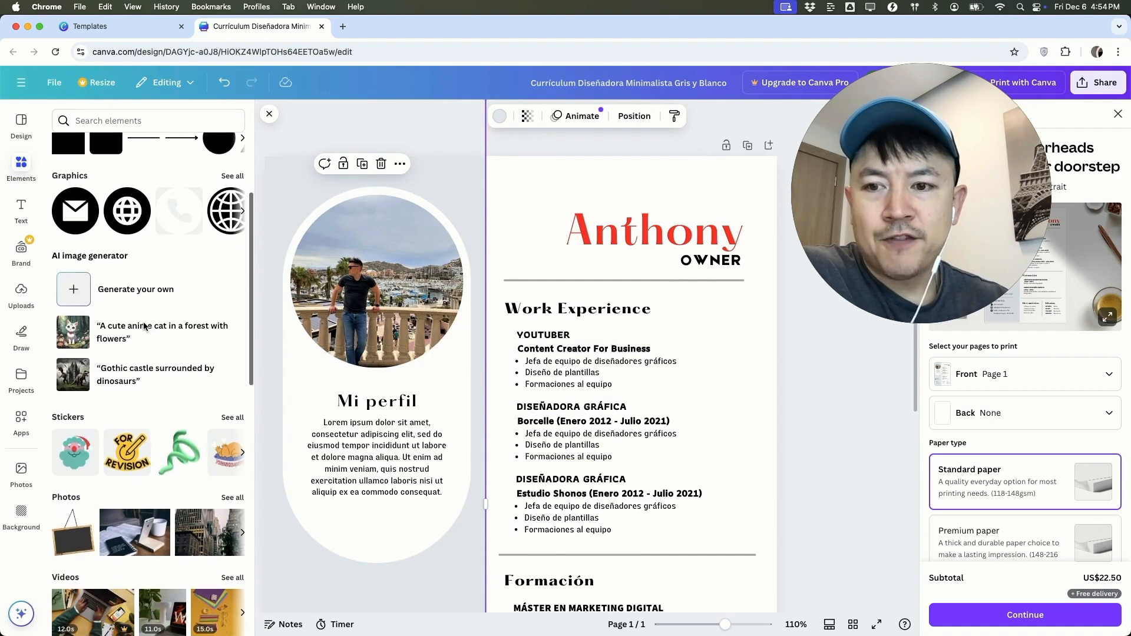
pyautogui.click(232, 403)
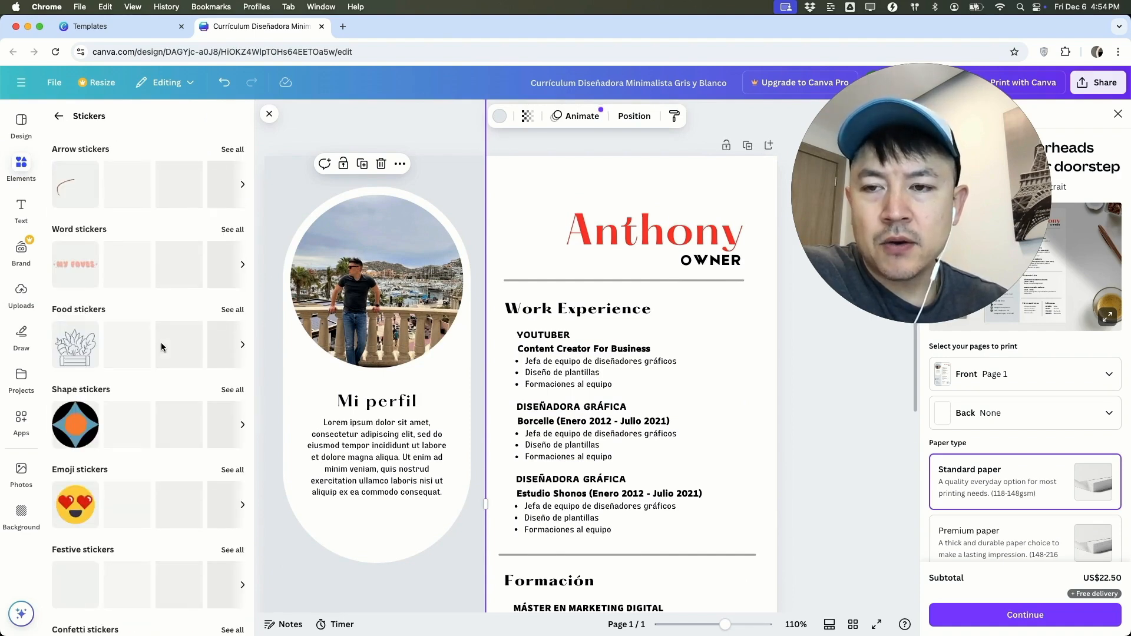
pyautogui.scroll(-3, 161, 342)
pyautogui.scroll(2, 158, 328)
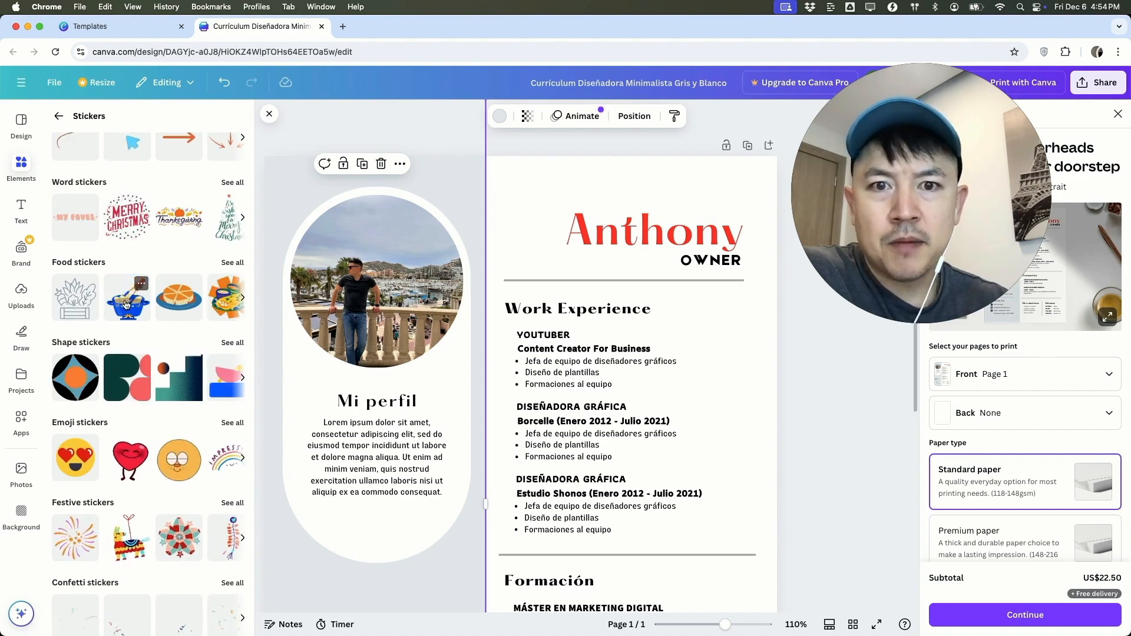
pyautogui.moveTo(126, 304); pyautogui.dragTo(451, 201)
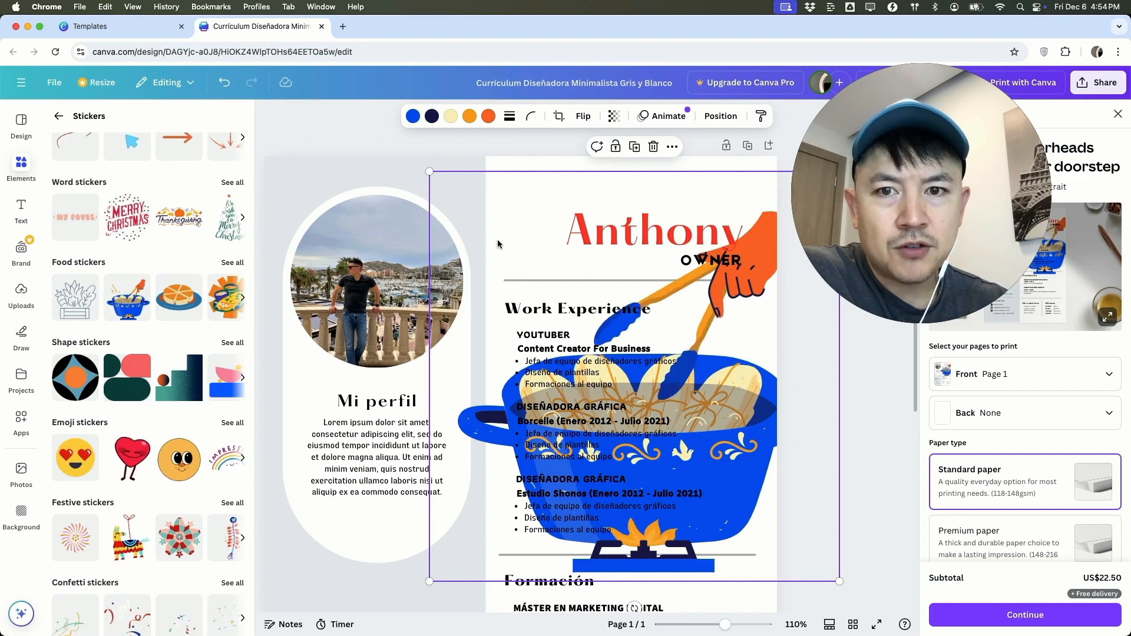
# Step: Shrink the cooking pot sticker and place it just before the name in the resume header
pyautogui.moveTo(429, 172); pyautogui.dragTo(578, 242)
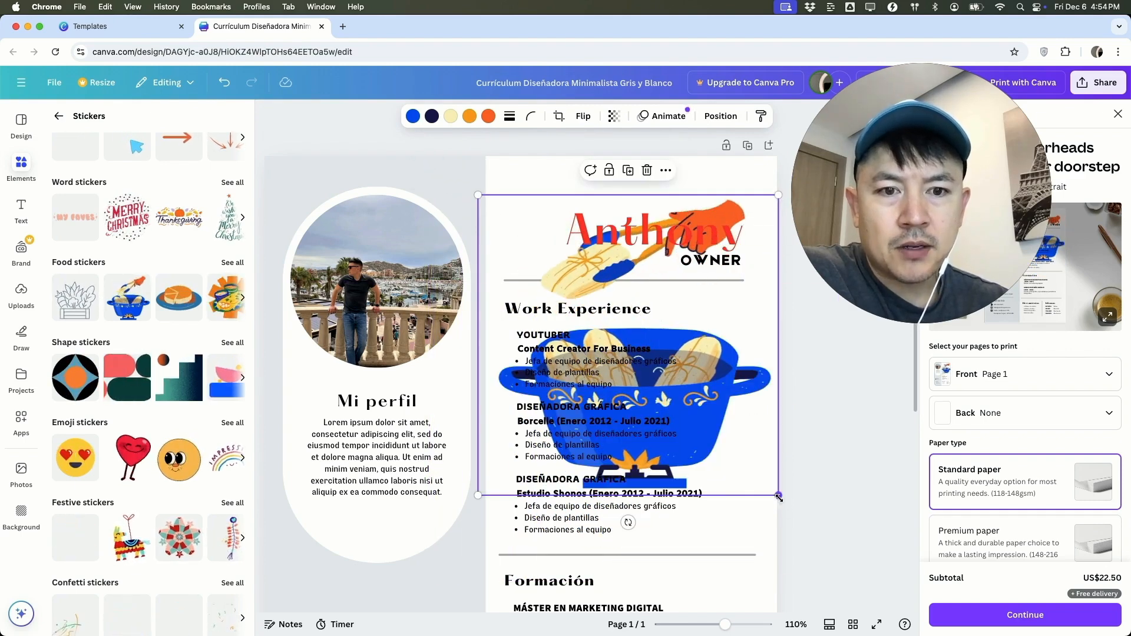
pyautogui.moveTo(778, 496); pyautogui.dragTo(534, 249)
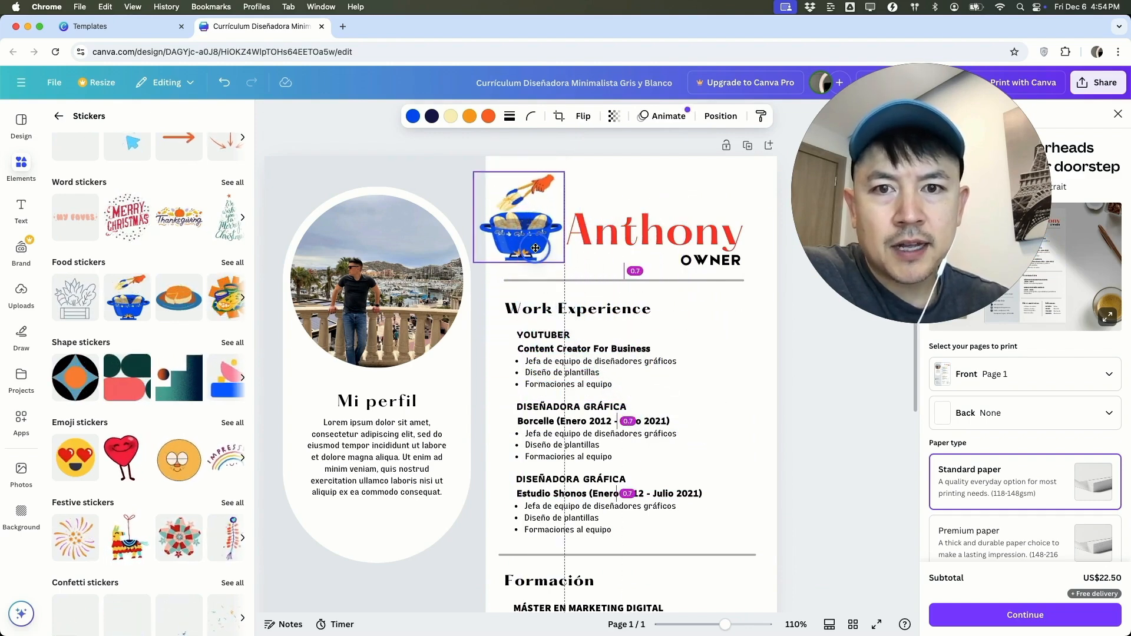
pyautogui.click(641, 202)
pyautogui.scroll(-1, 657, 342)
pyautogui.scroll(1, 657, 341)
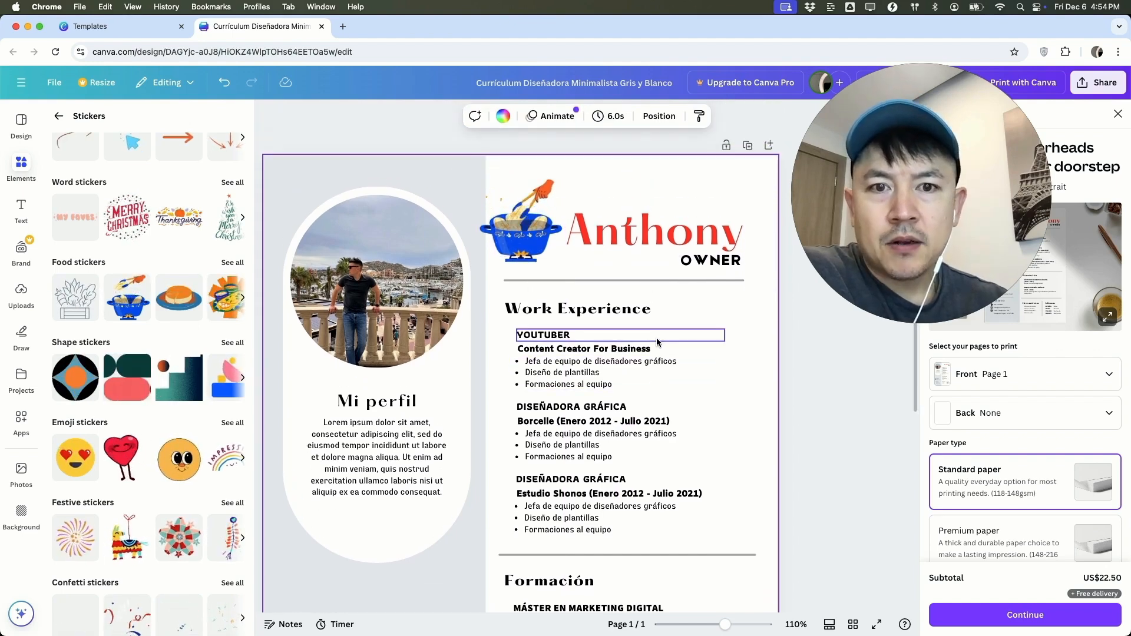
# Step: Try the light blue-grey and brown photo colours on the page background, and set it to the default solid pink
pyautogui.click(656, 331)
pyautogui.click(652, 171)
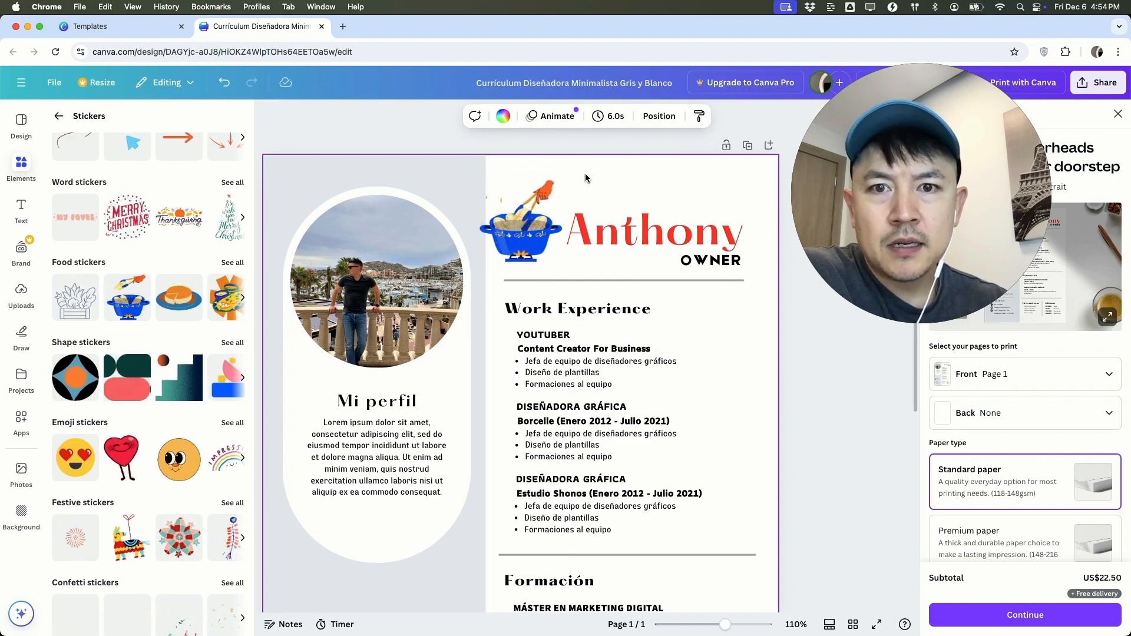
pyautogui.click(504, 118)
pyautogui.click(100, 376)
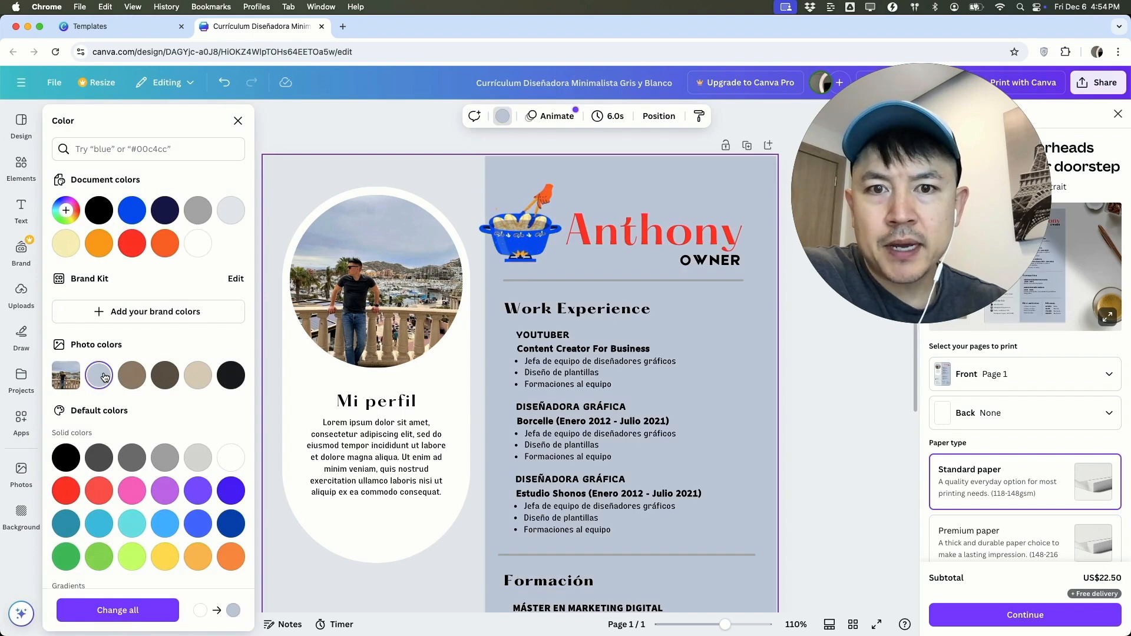
pyautogui.click(133, 376)
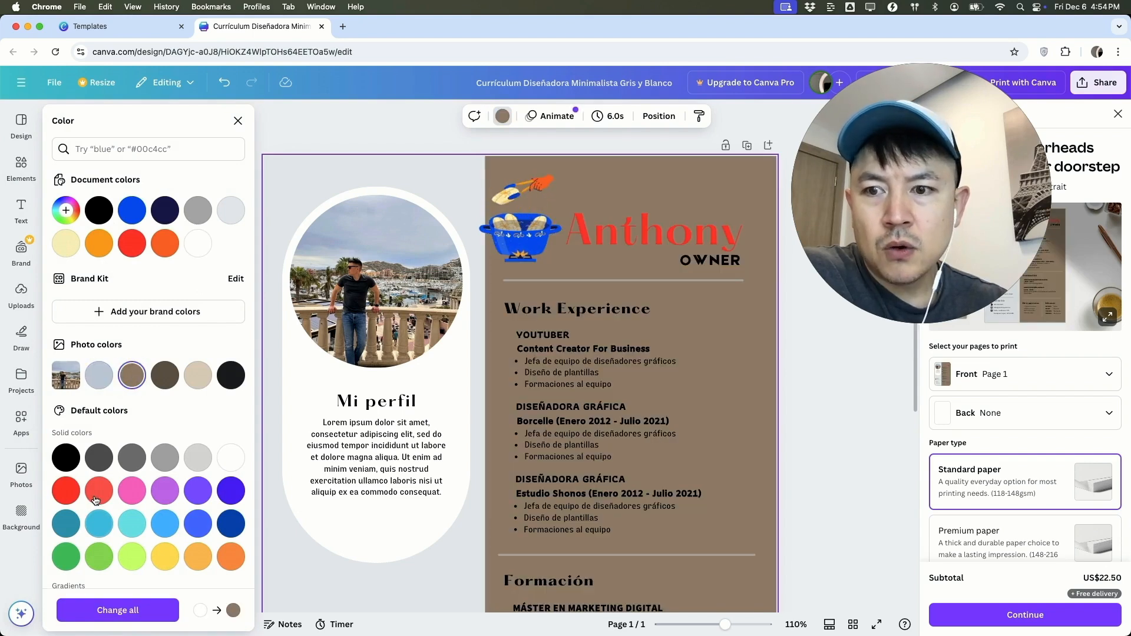
pyautogui.click(124, 492)
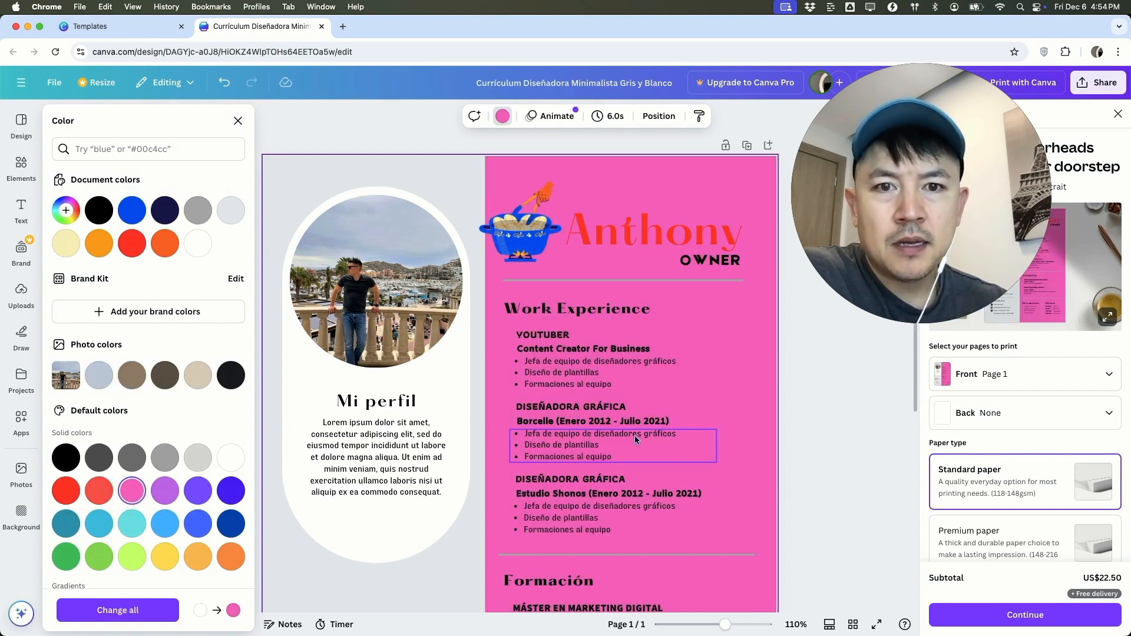
pyautogui.click(667, 370)
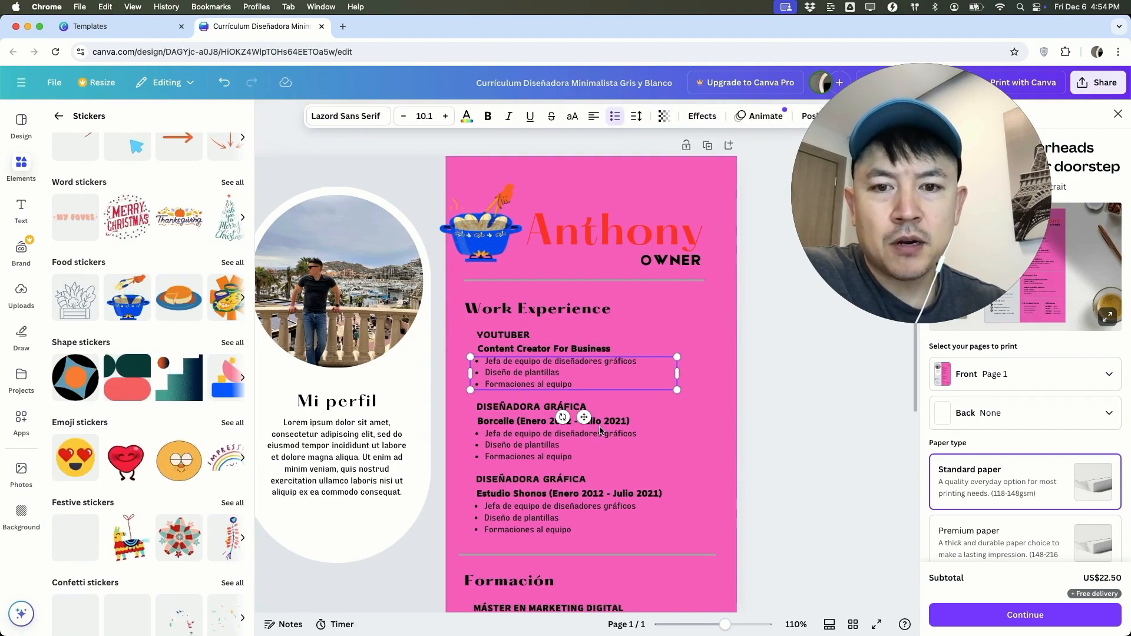
pyautogui.scroll(-5, 599, 425)
pyautogui.scroll(5, 599, 426)
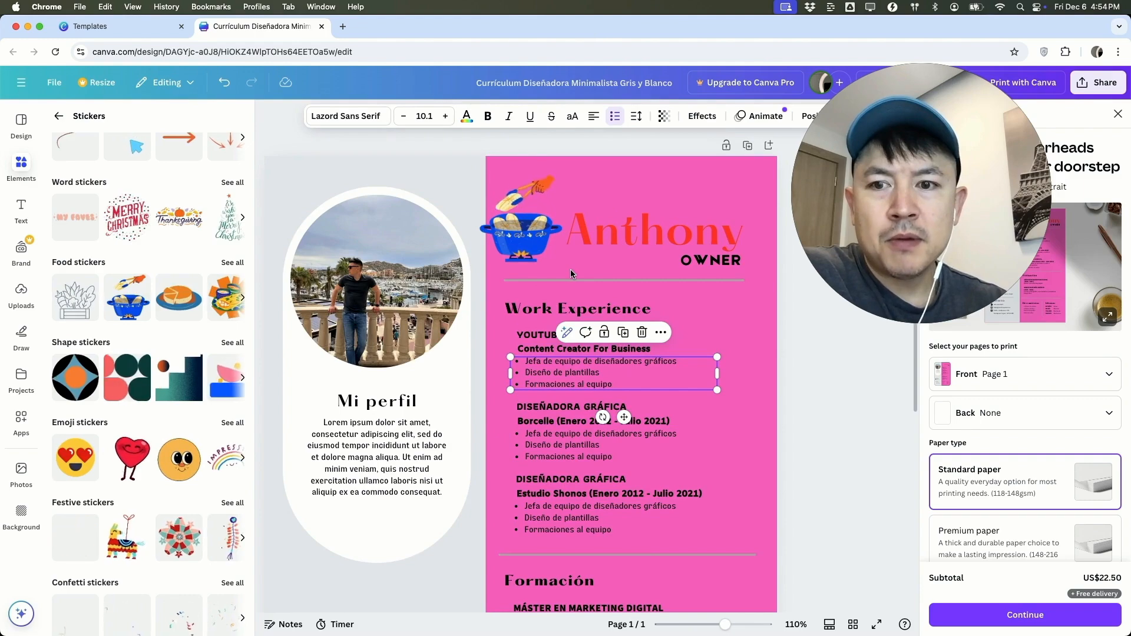
pyautogui.scroll(-5, 634, 297)
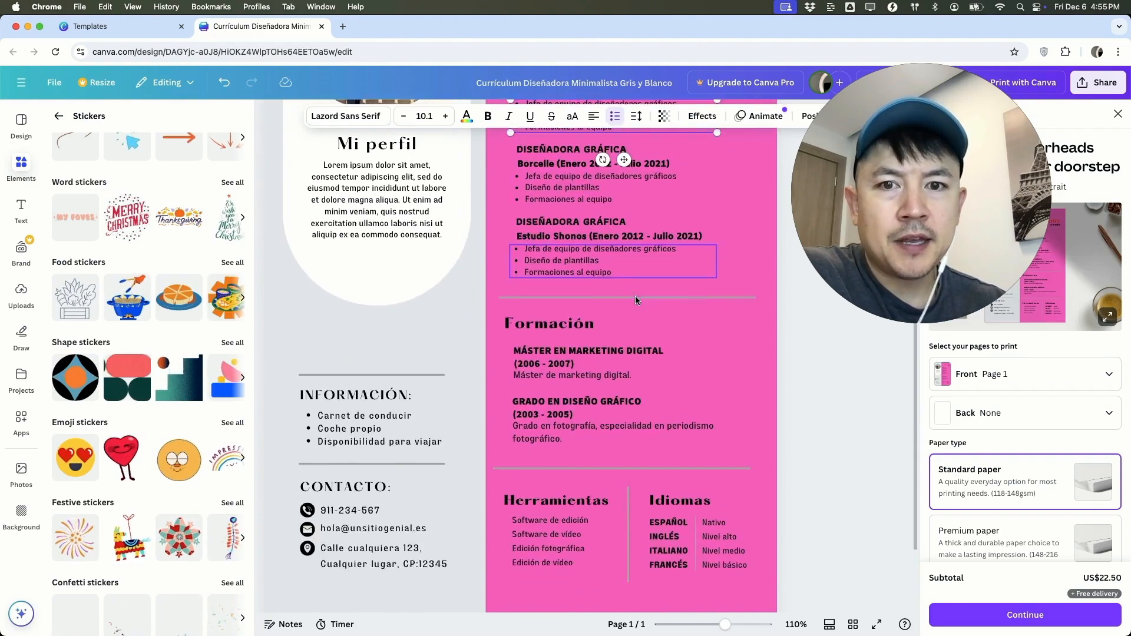
pyautogui.scroll(4, 635, 297)
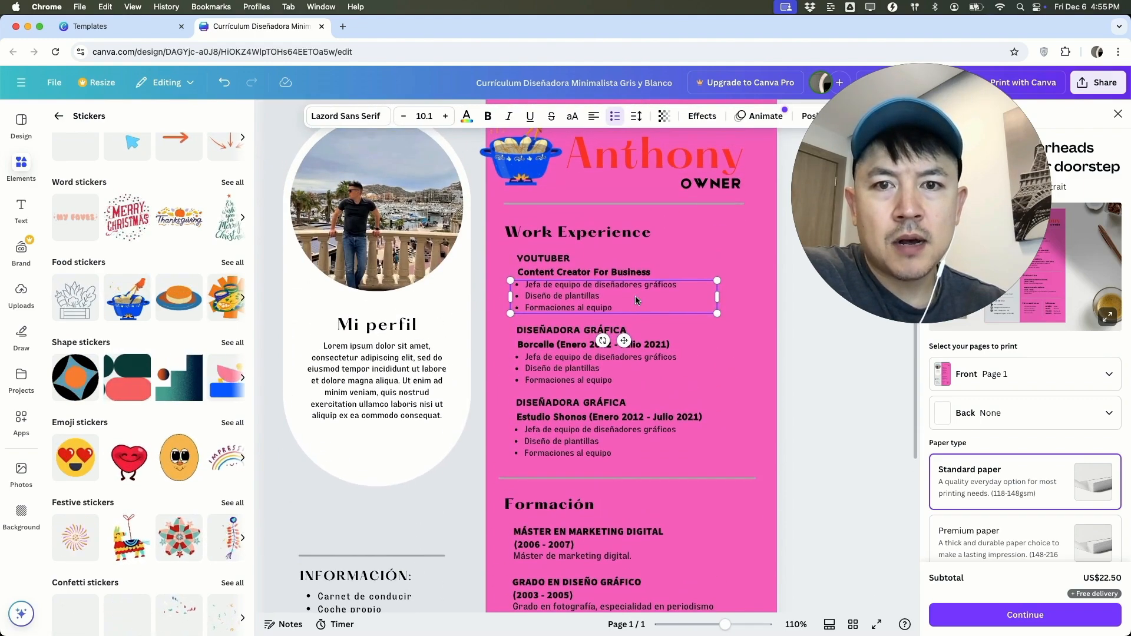
pyautogui.scroll(-4, 635, 298)
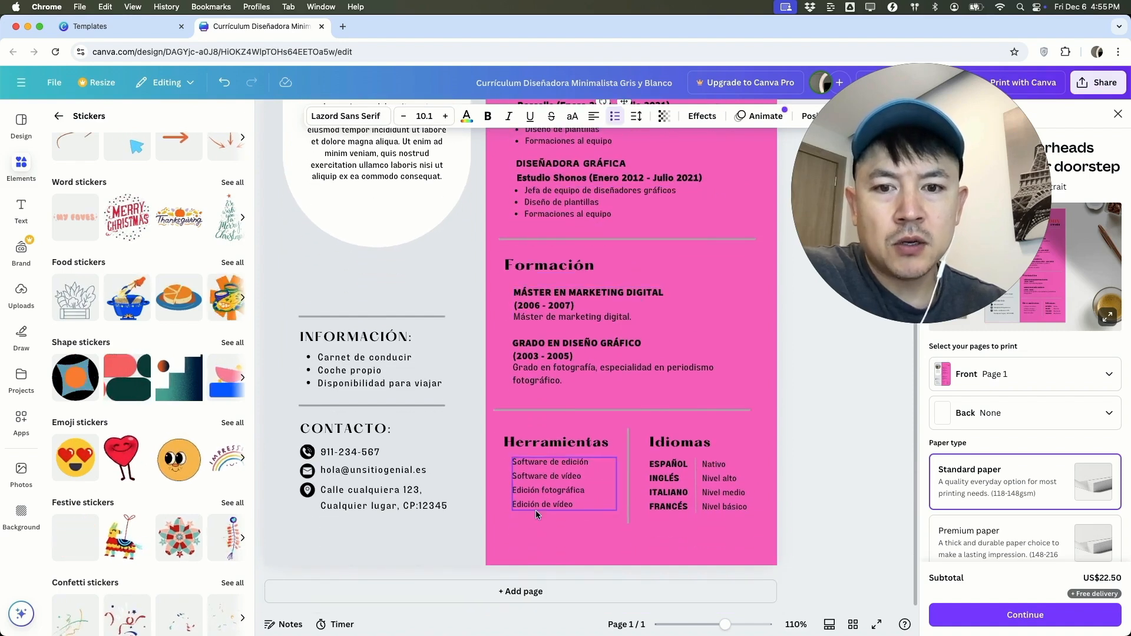
# Step: Add a blank second page after the resume page and delete it again
pyautogui.click(539, 590)
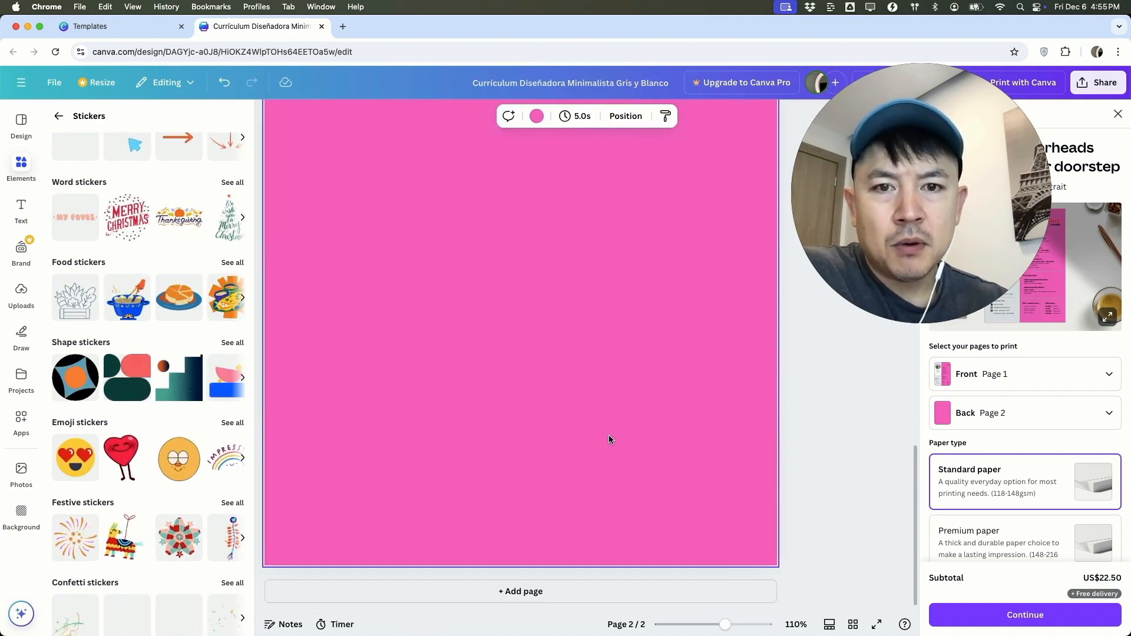
pyautogui.scroll(3, 609, 434)
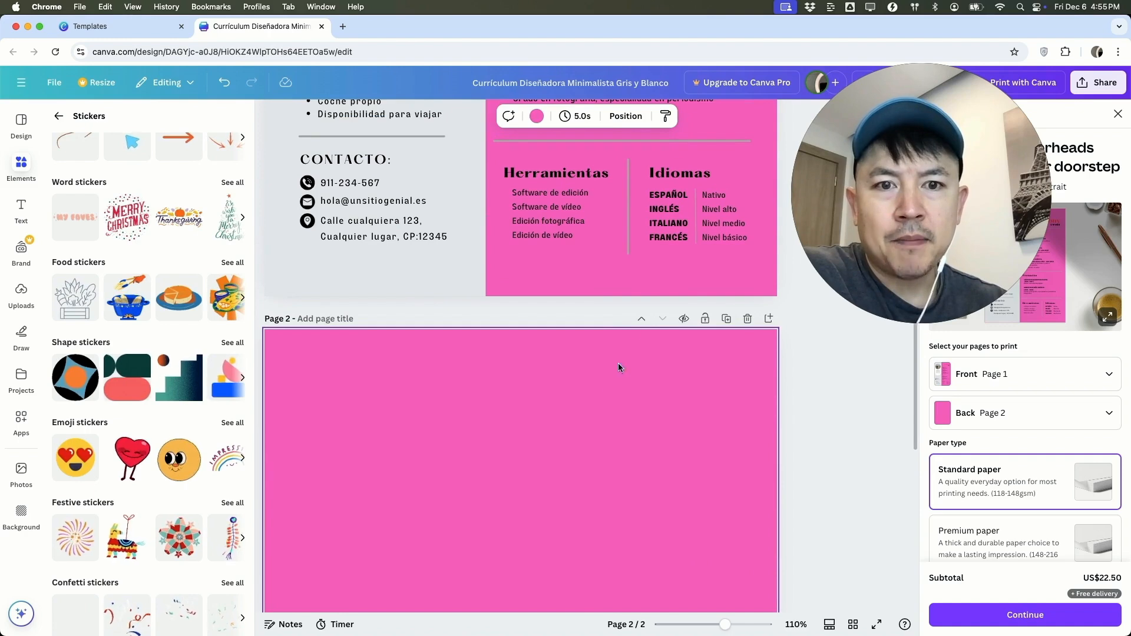
pyautogui.click(747, 319)
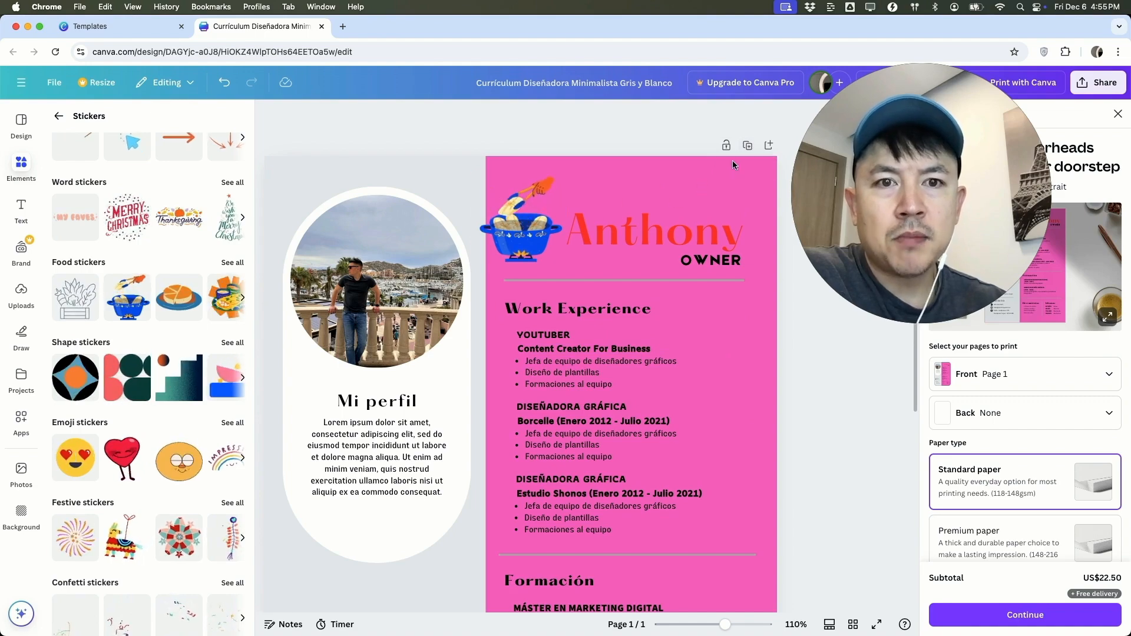
# Step: Duplicate the resume page to create a second page with the same content
pyautogui.click(748, 146)
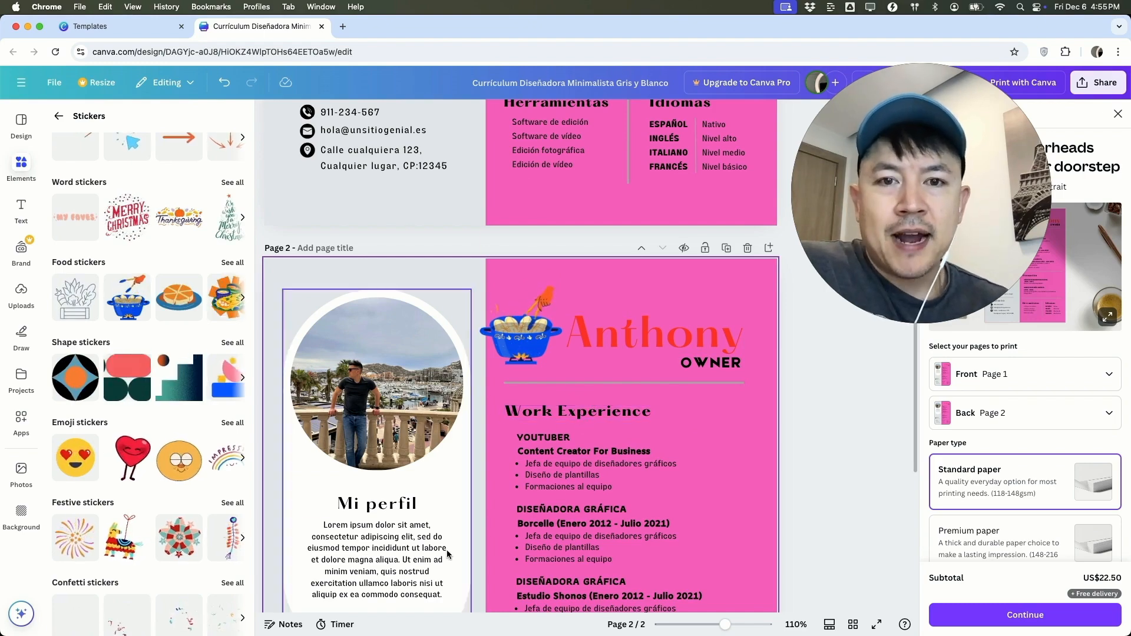
pyautogui.scroll(4, 459, 442)
pyautogui.scroll(-7, 421, 413)
pyautogui.click(419, 382)
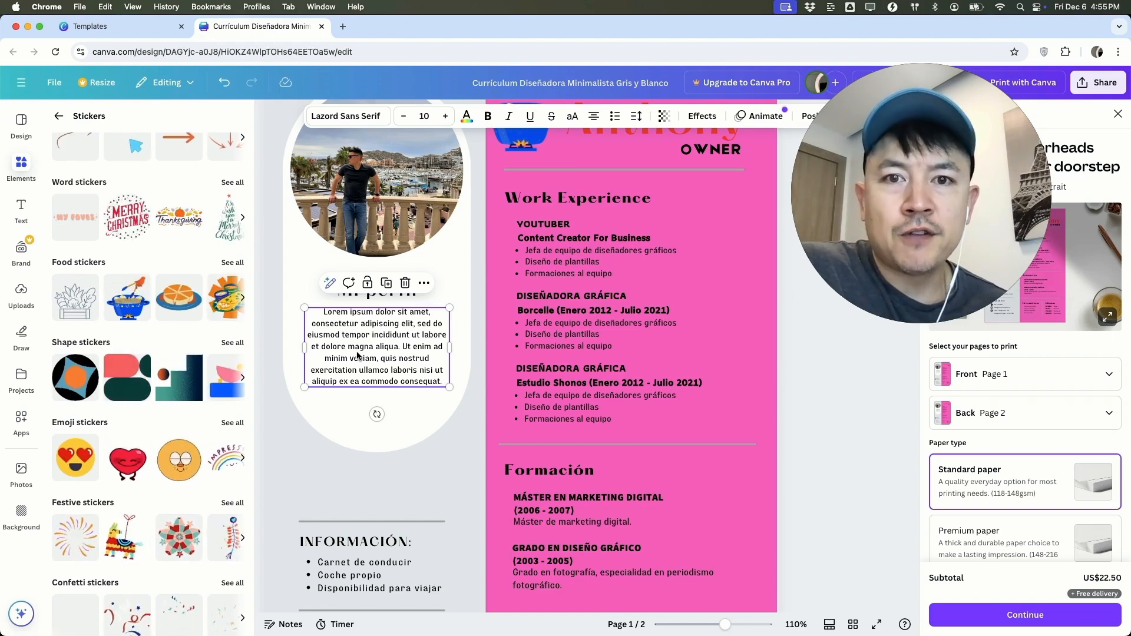
pyautogui.scroll(-1, 358, 356)
pyautogui.scroll(5, 359, 330)
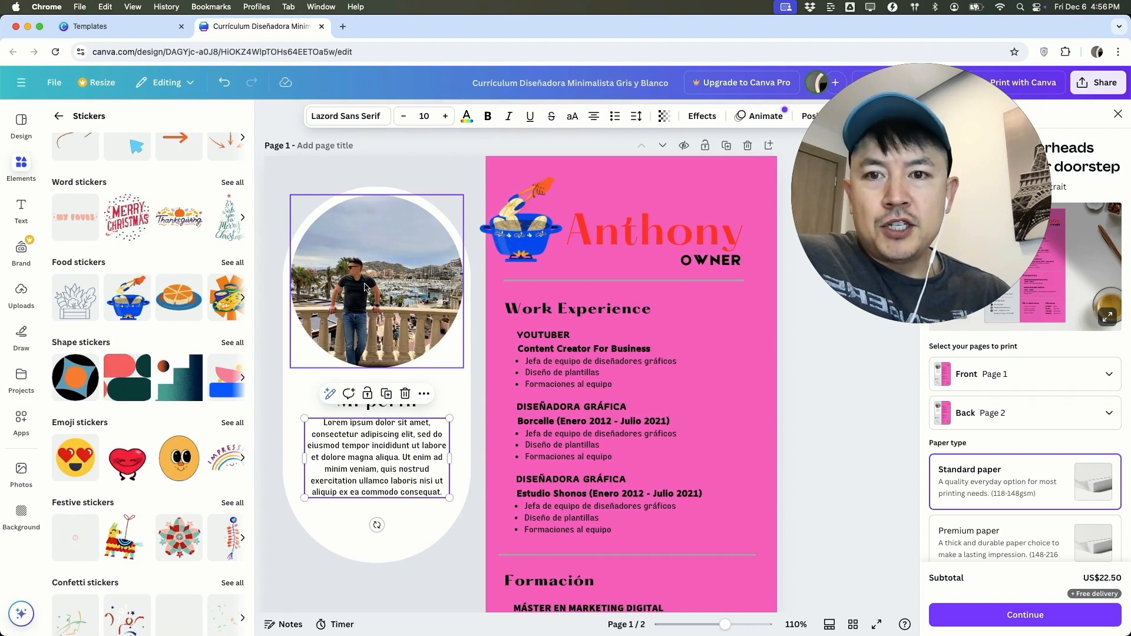
# Step: Delete the portrait photo on page 1 together with its circular frame, and open the full collection of frames
pyautogui.click(380, 289)
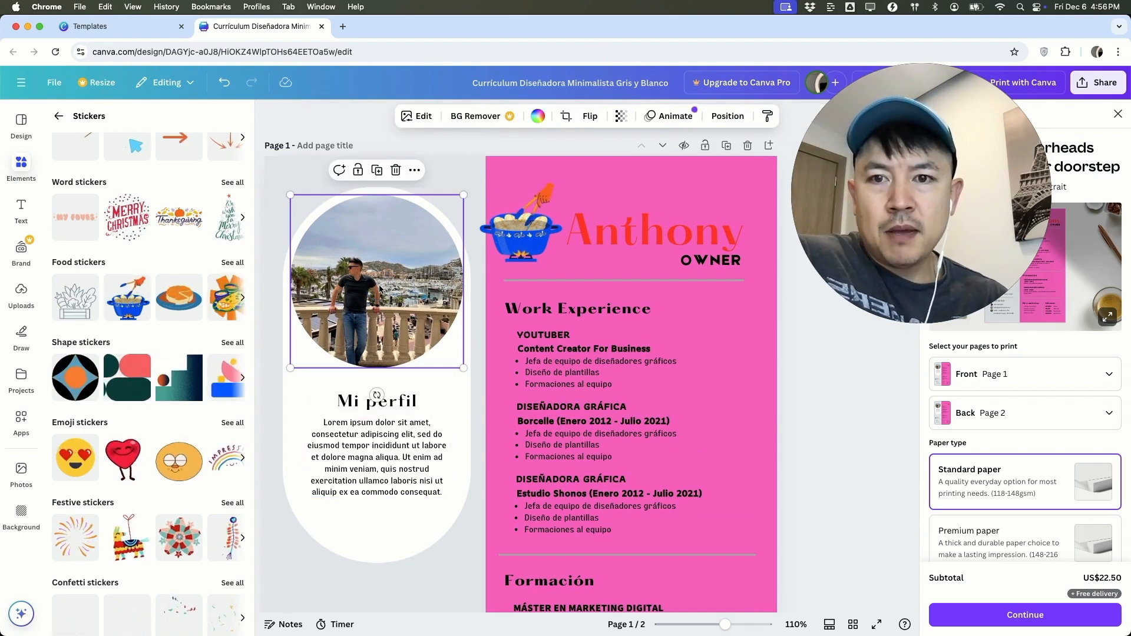
pyautogui.press('Delete')
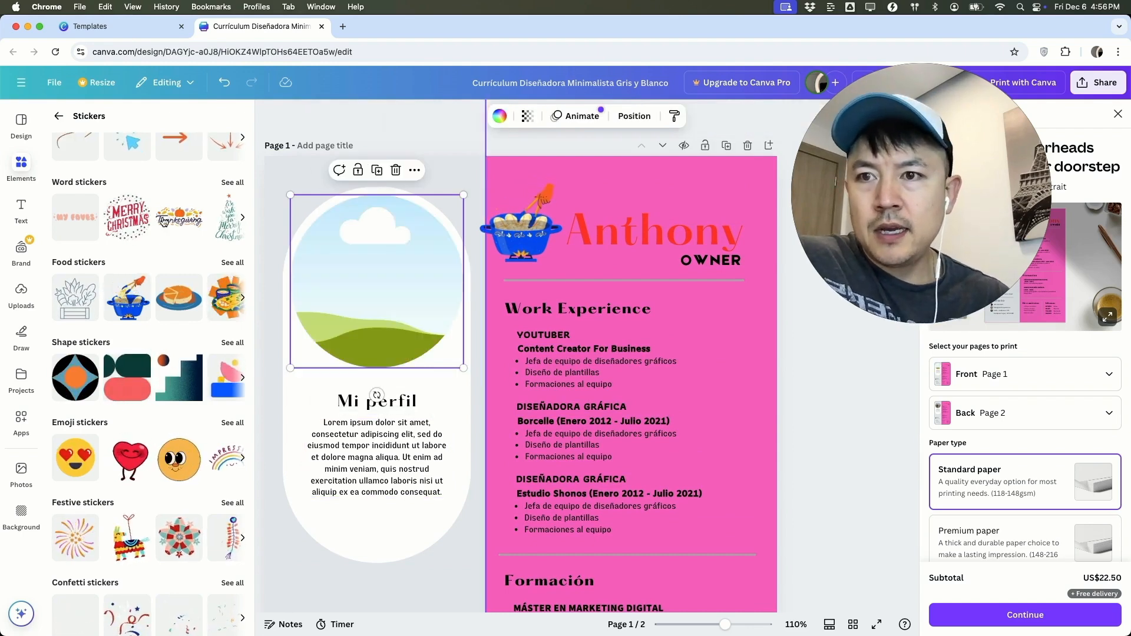
pyautogui.click(58, 115)
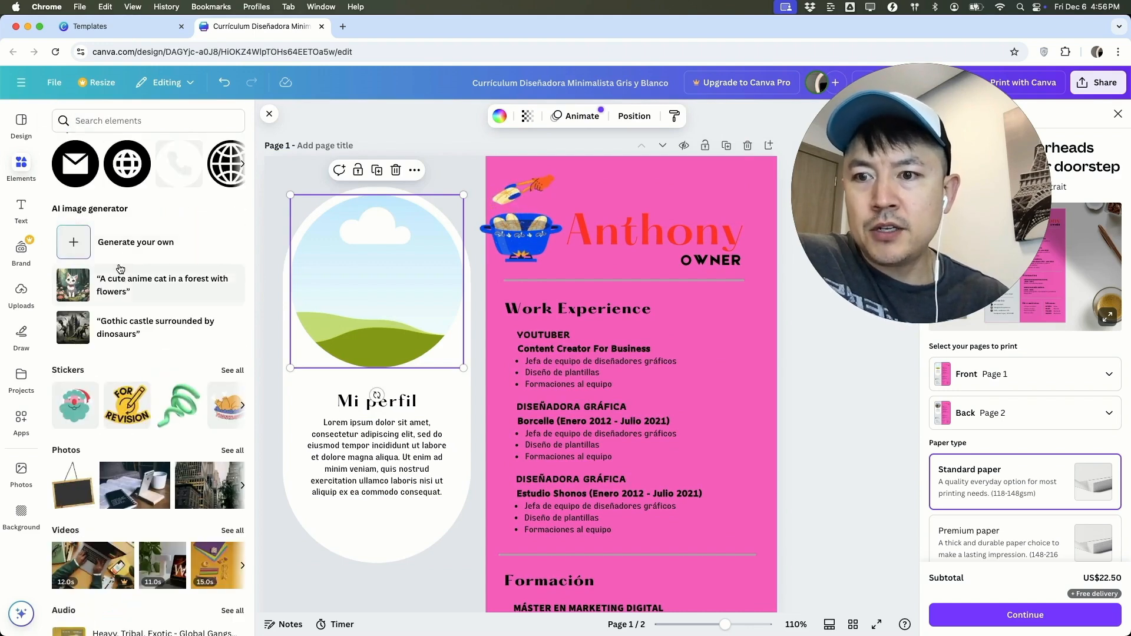
pyautogui.scroll(-4, 121, 269)
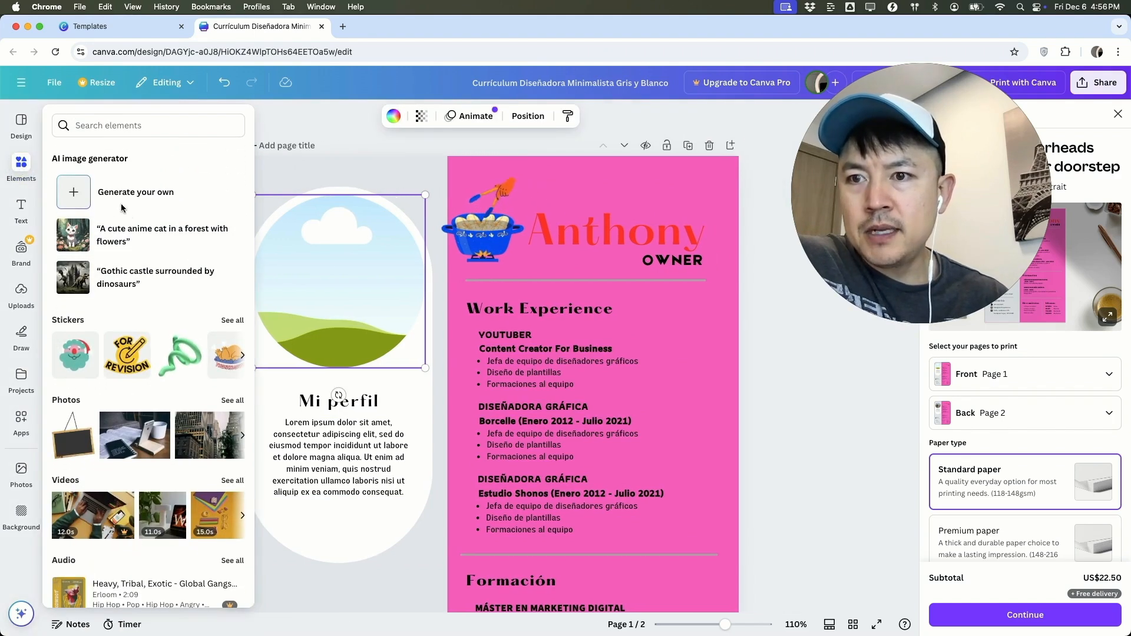
pyautogui.scroll(-10, 135, 252)
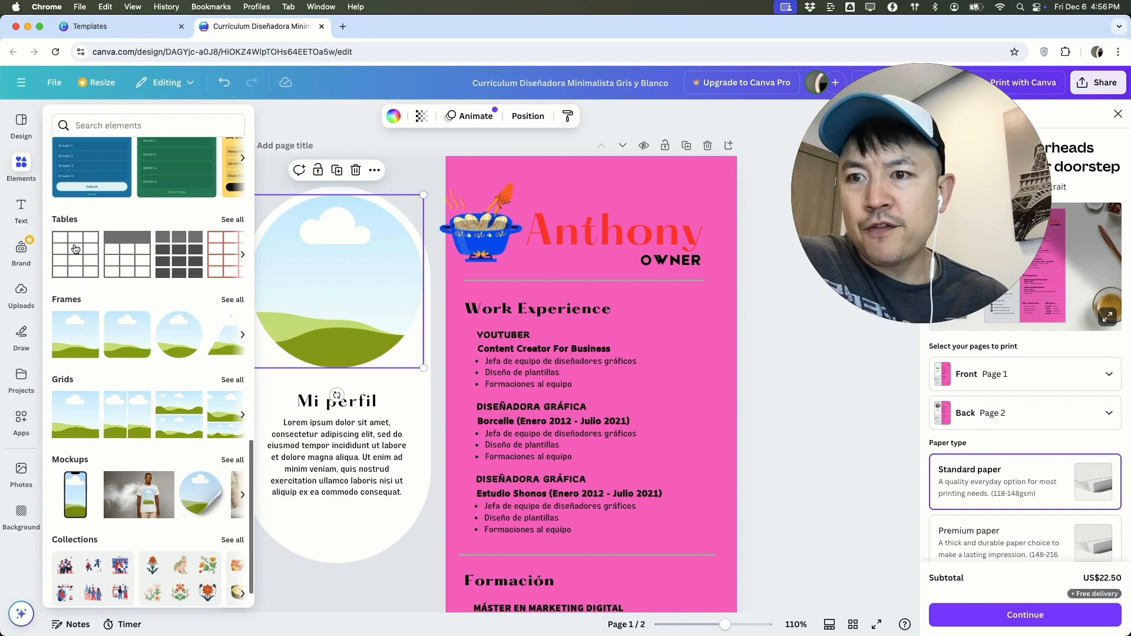
pyautogui.click(233, 300)
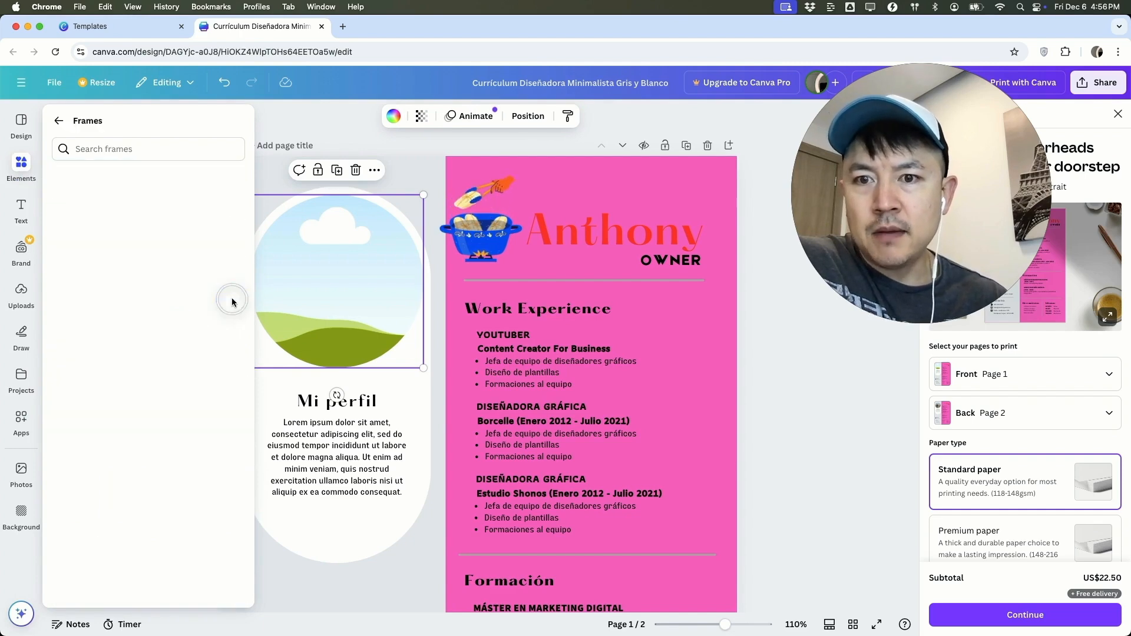
pyautogui.click(348, 282)
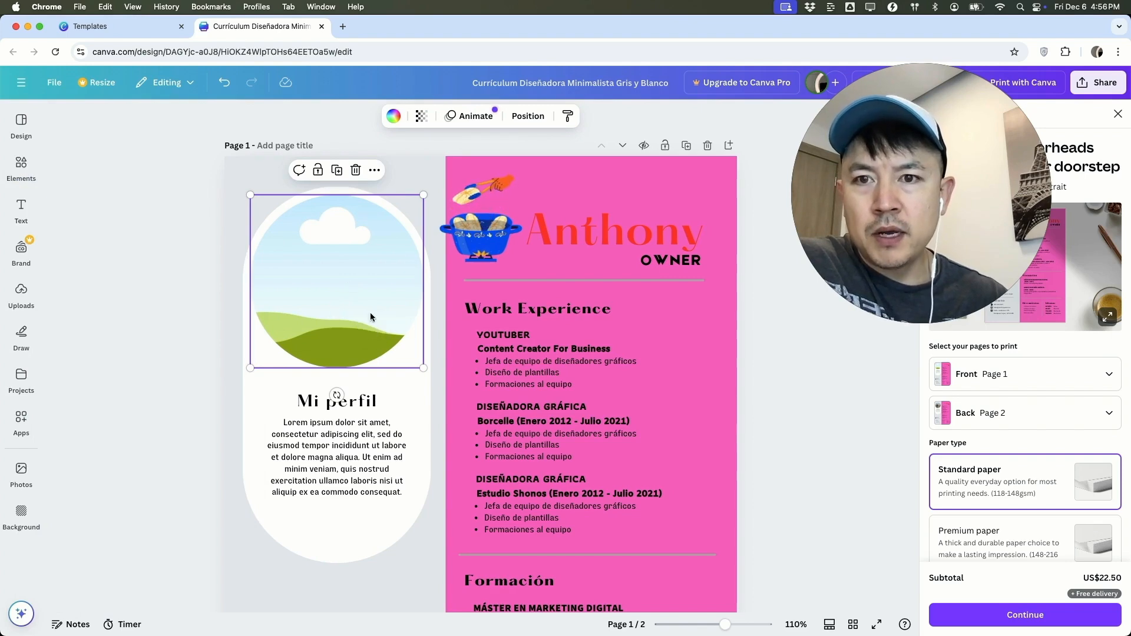
pyautogui.click(355, 170)
# Step: Add the first blob-shaped frame to page 1, shrink it and place it in the white oval above "Mi perfil"
pyautogui.click(23, 166)
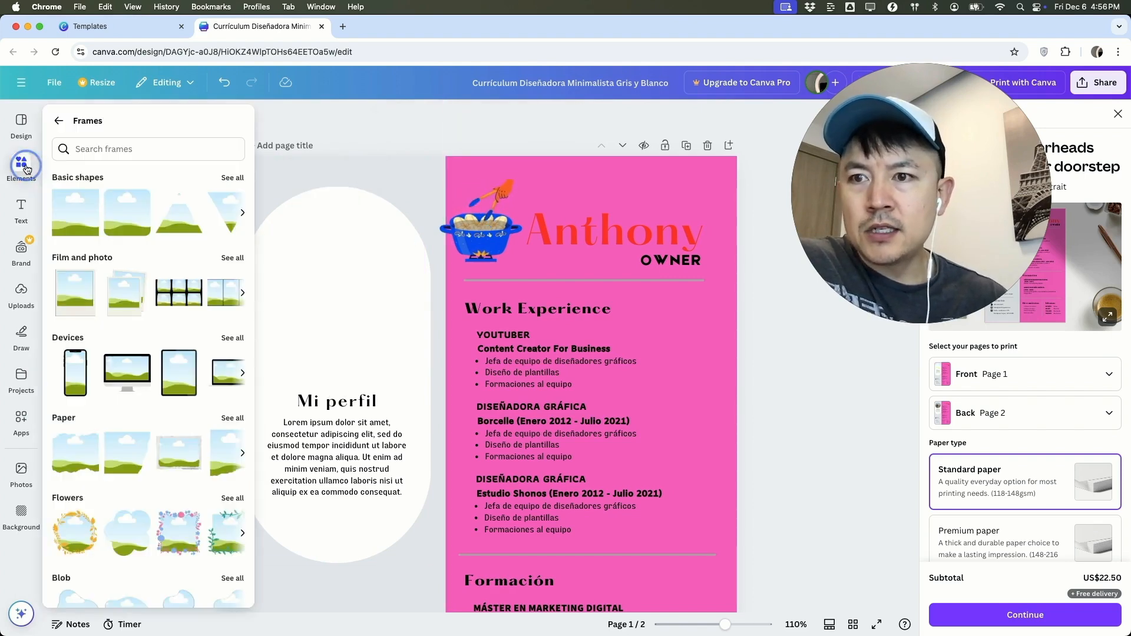
pyautogui.scroll(-5, 111, 268)
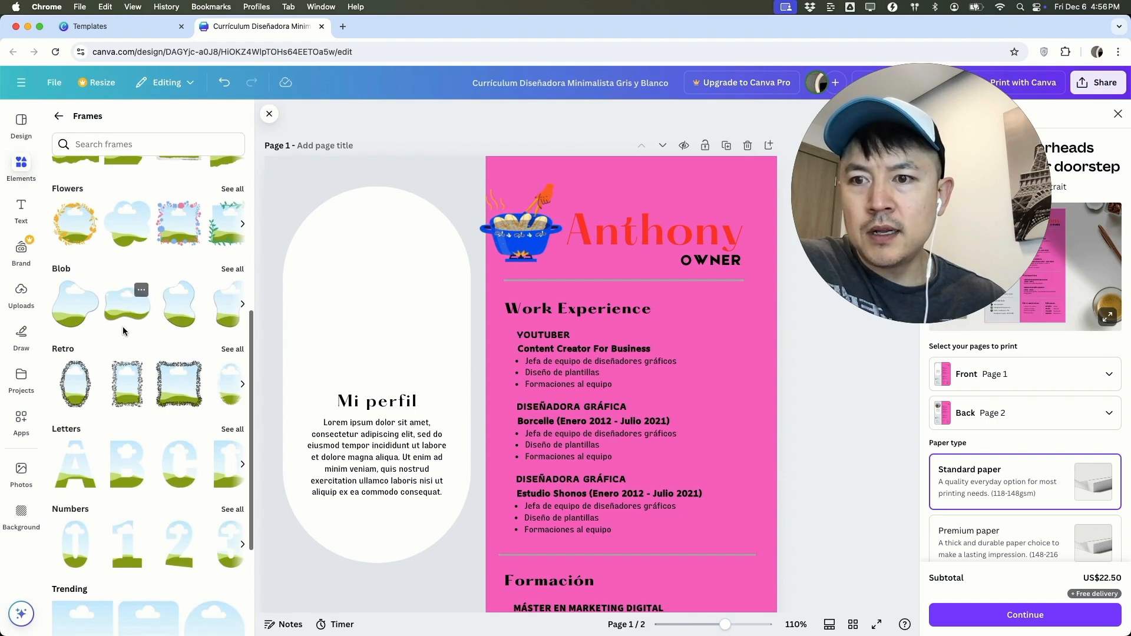
pyautogui.moveTo(85, 315); pyautogui.dragTo(323, 257)
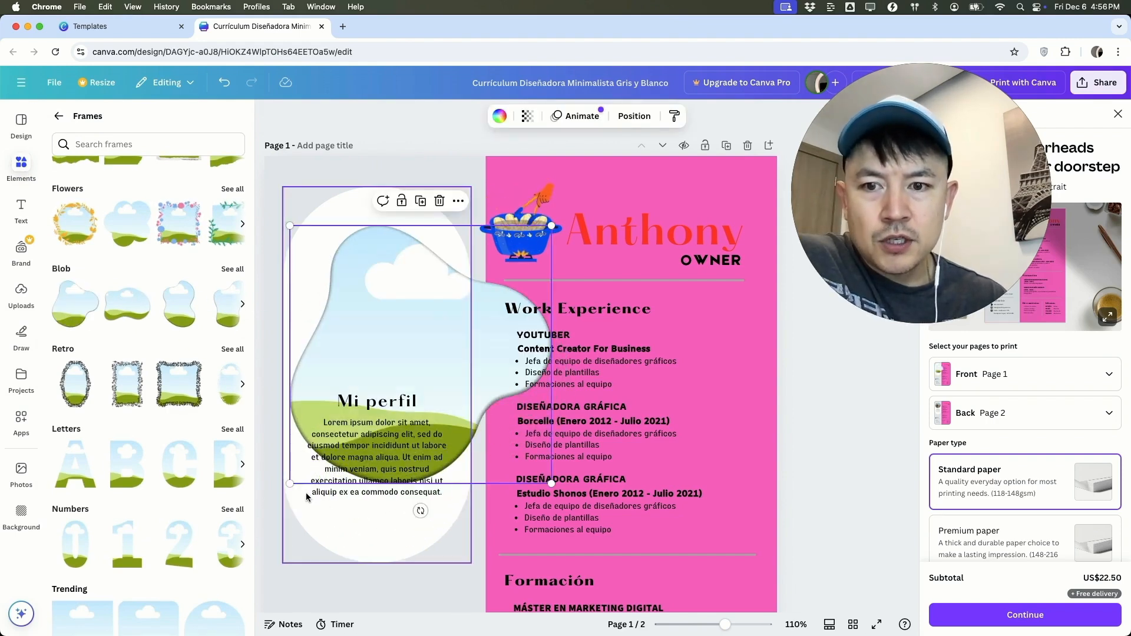
pyautogui.moveTo(330, 448); pyautogui.dragTo(389, 387)
pyautogui.moveTo(422, 352); pyautogui.dragTo(341, 326)
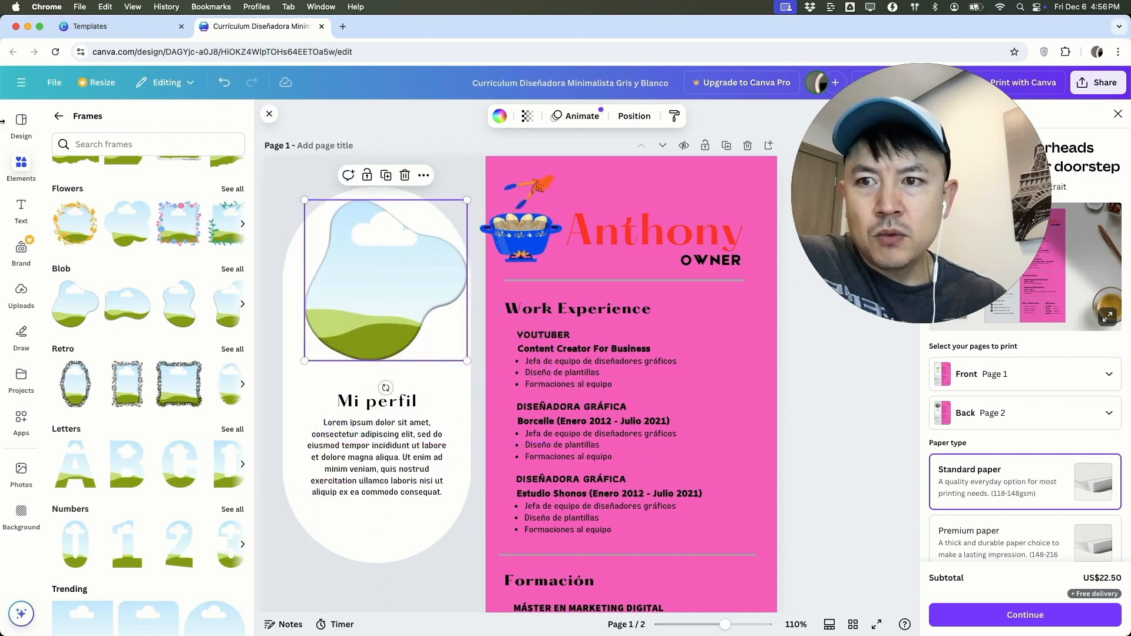
# Step: Fill the blob-shaped frame above "Mi perfil" with the uploaded portrait photo of the man at the balustrade
pyautogui.click(20, 293)
pyautogui.moveTo(78, 352); pyautogui.dragTo(381, 278)
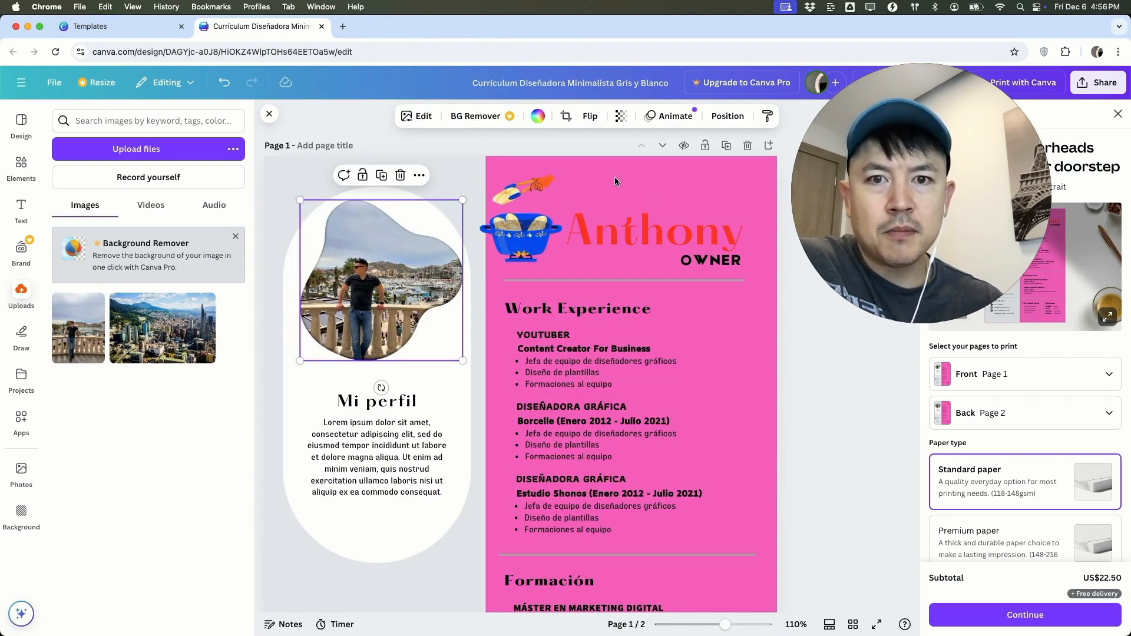
pyautogui.click(635, 177)
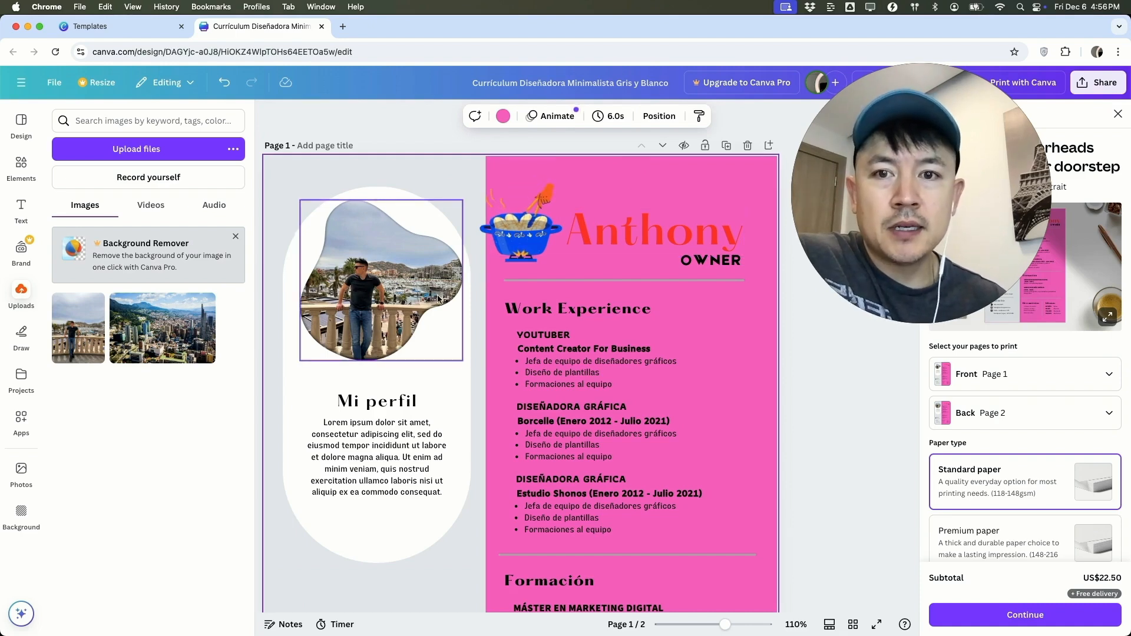
pyautogui.click(437, 175)
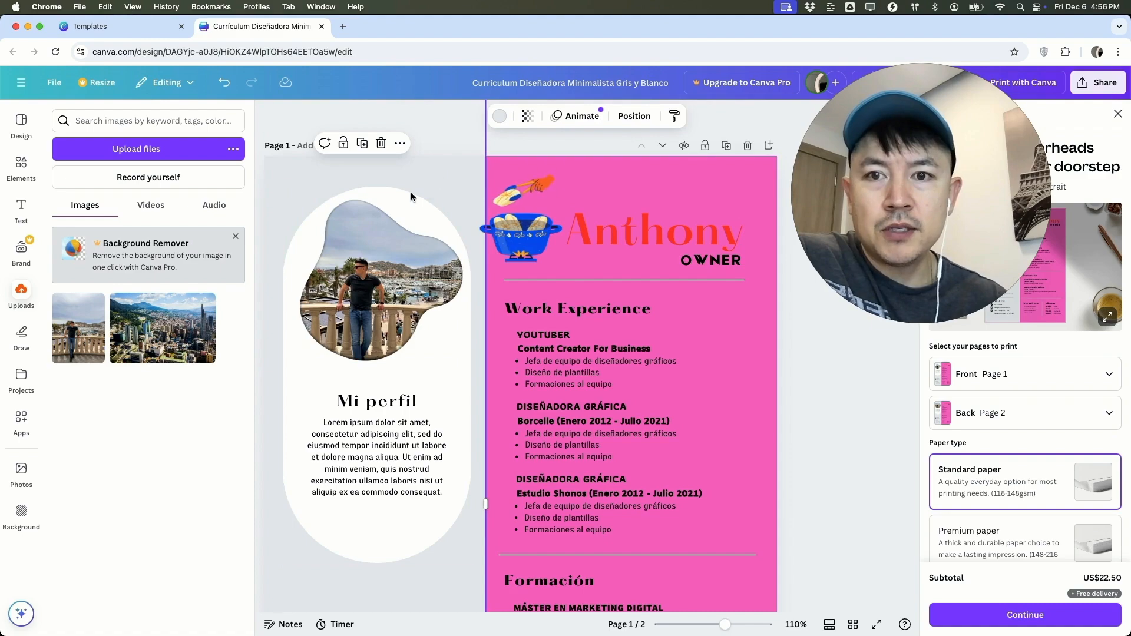
# Step: Rename the design with the resume owner's first name followed by "Resume Template"
pyautogui.scroll(-10, 676, 397)
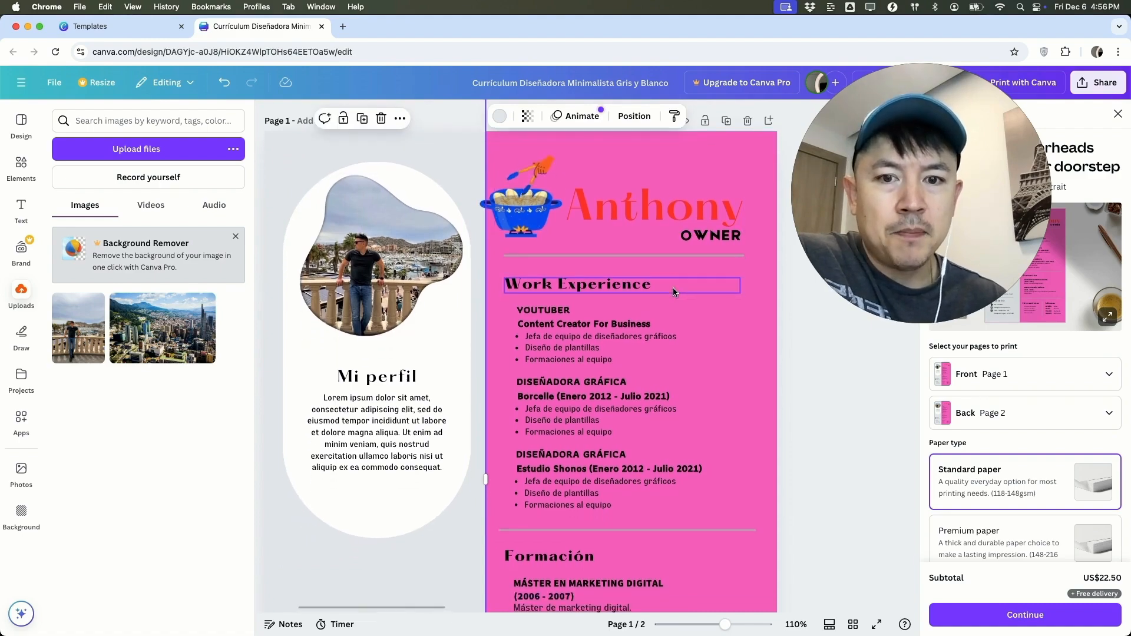
pyautogui.scroll(12, 673, 287)
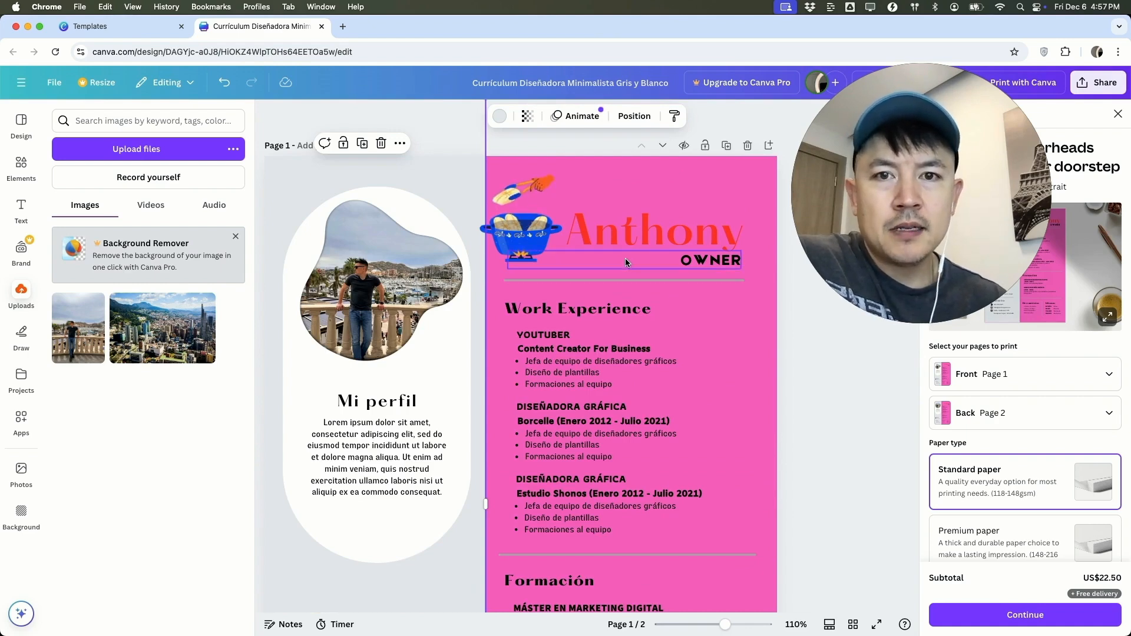
pyautogui.click(528, 84)
pyautogui.write('Anthony Resume Template')
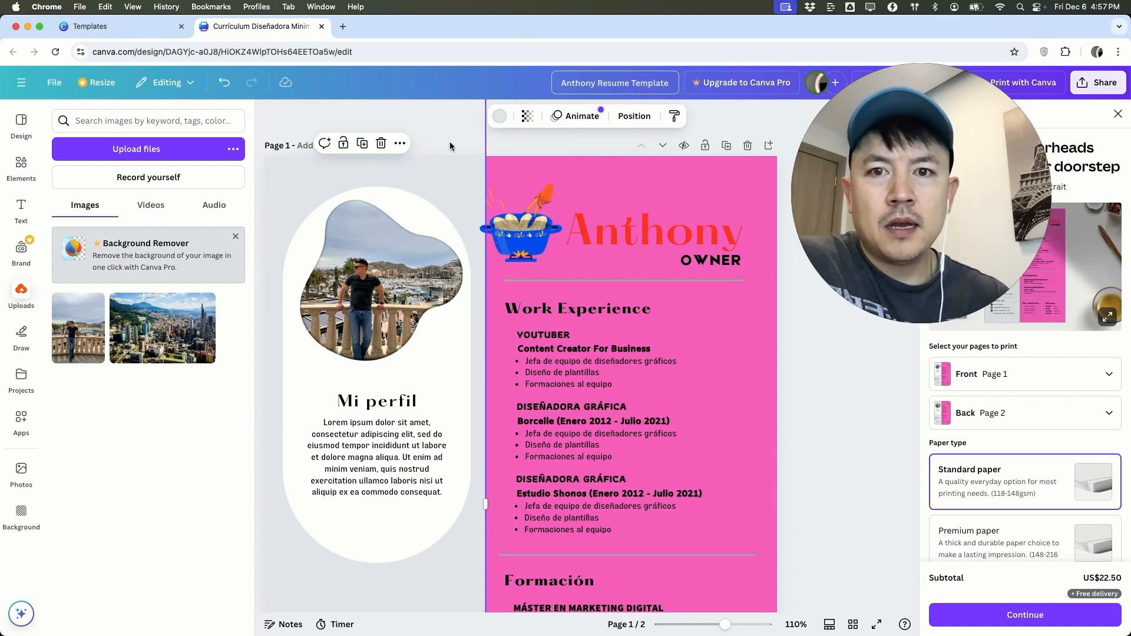
pyautogui.click(450, 143)
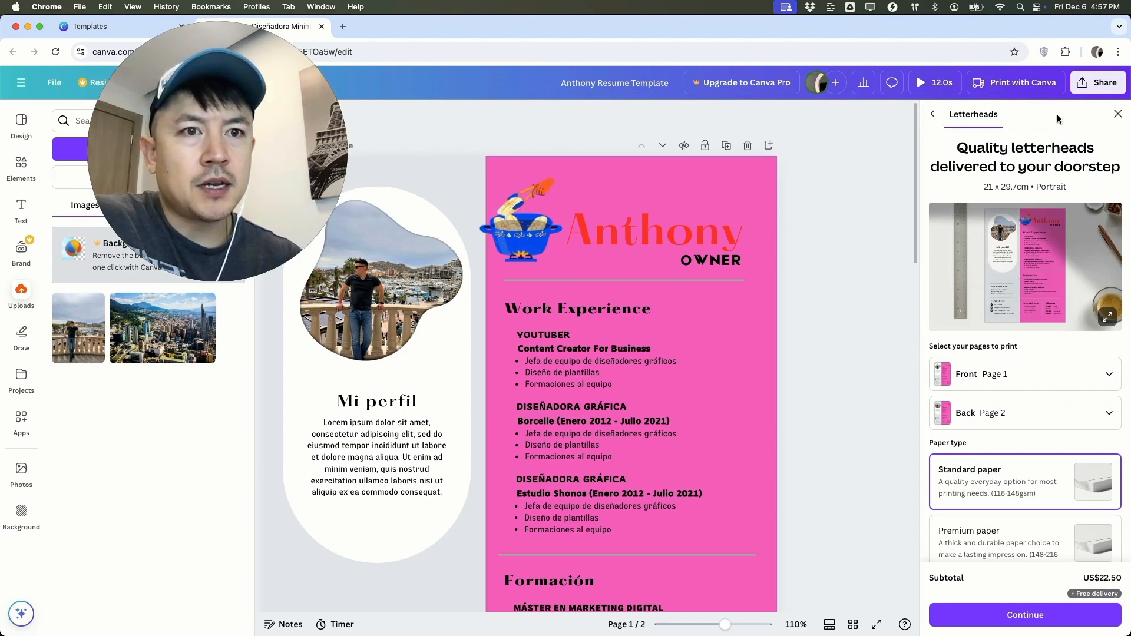
# Step: Download all pages of the design as a PDF Standard file
pyautogui.click(1090, 83)
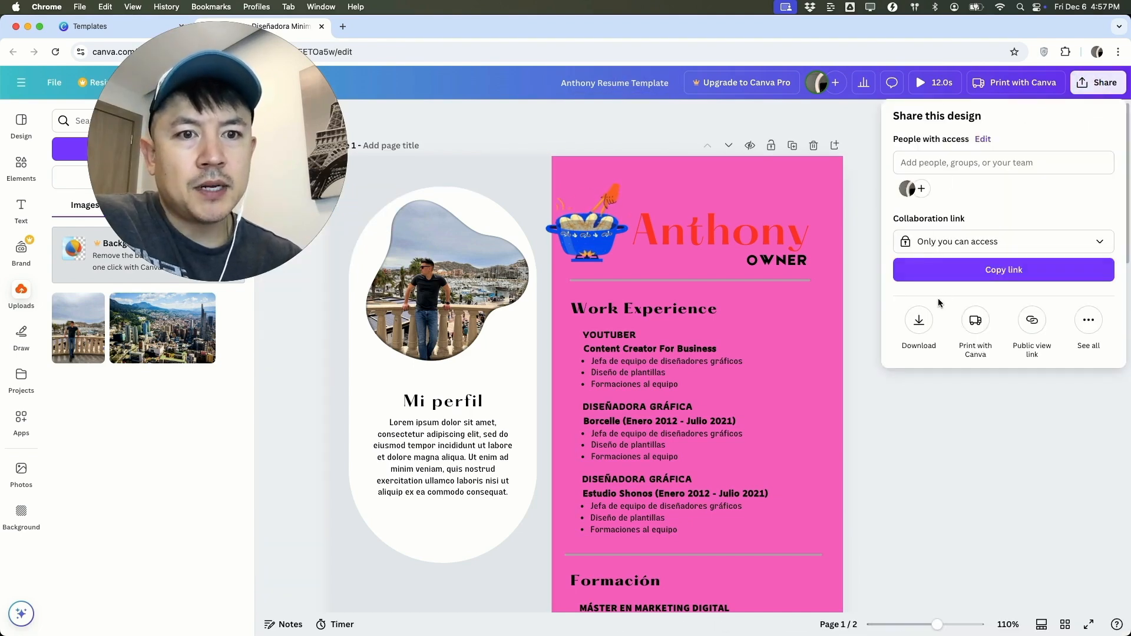
pyautogui.click(918, 328)
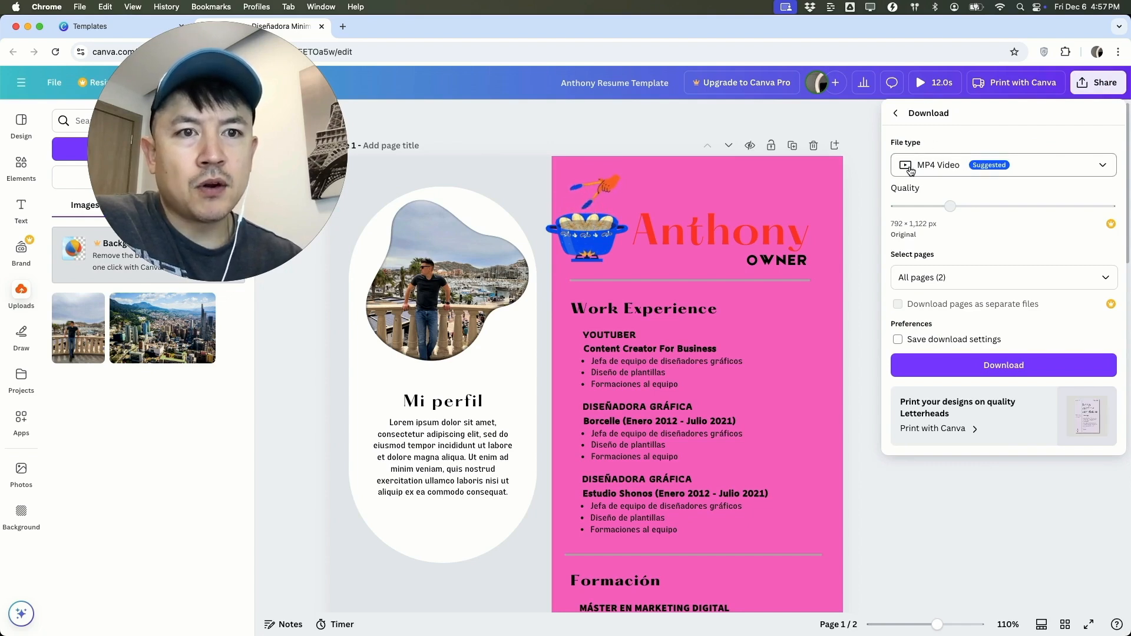
pyautogui.click(1048, 170)
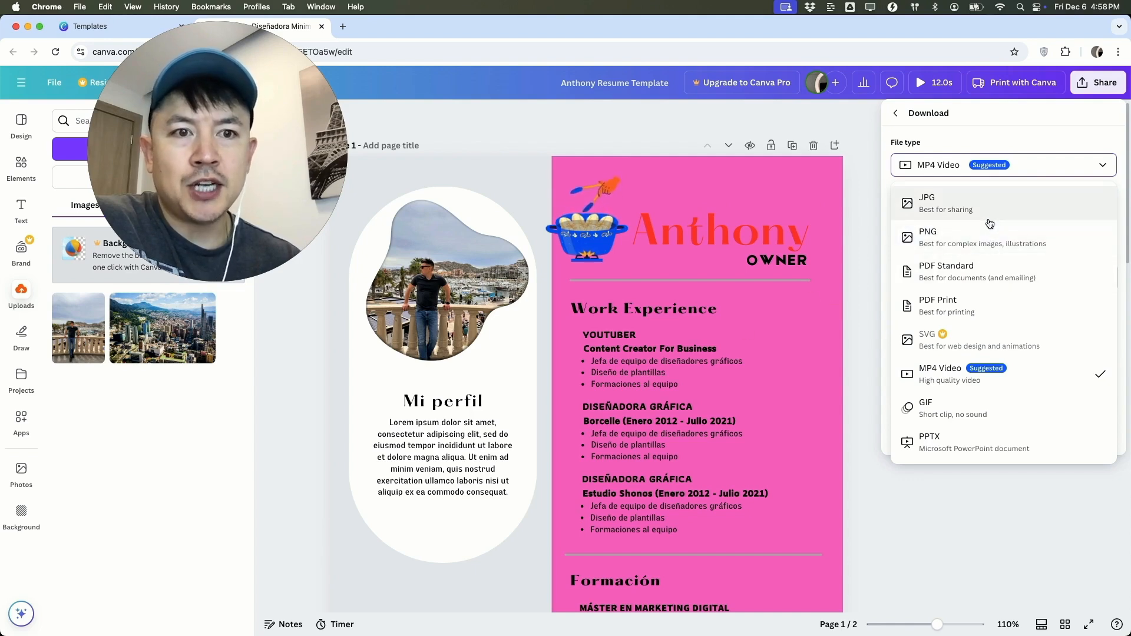
pyautogui.click(931, 285)
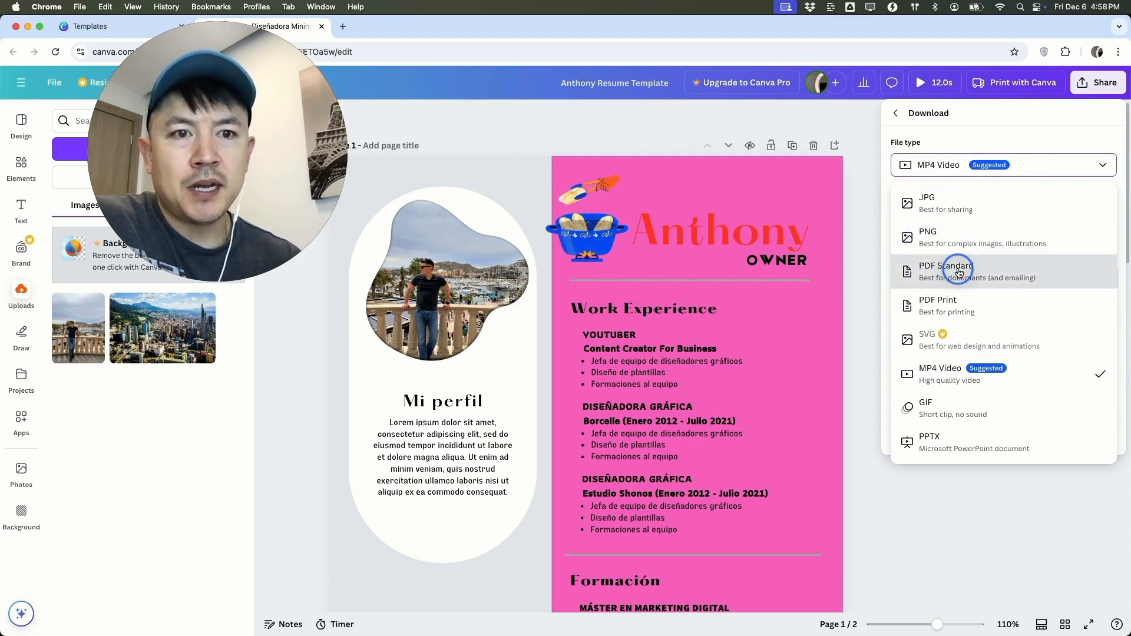
pyautogui.click(945, 359)
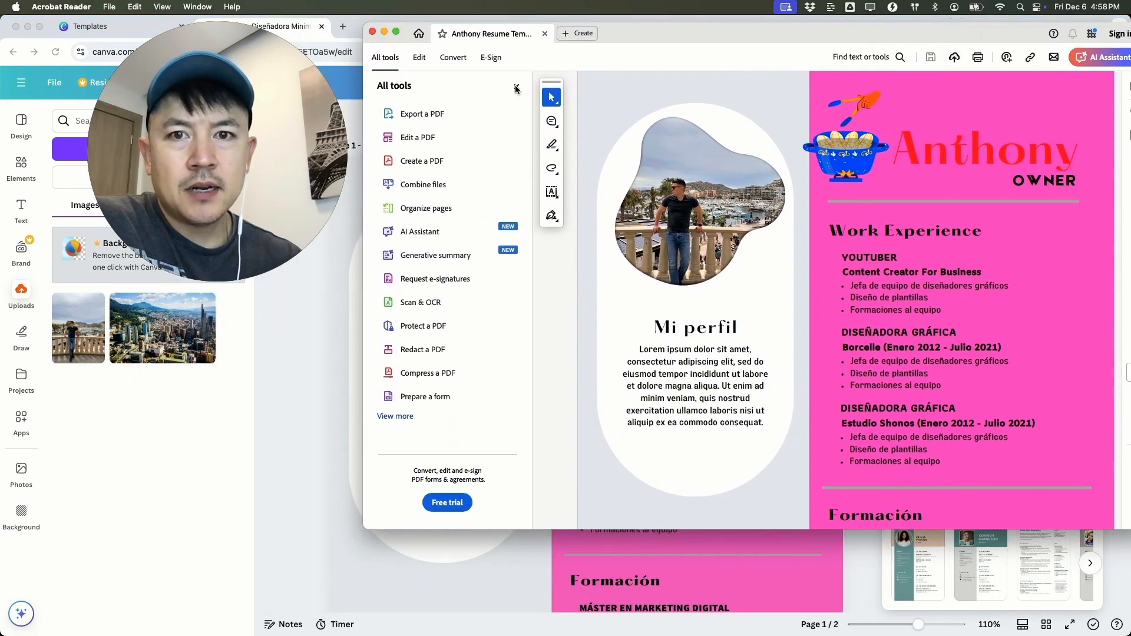
# Step: Review both pages of the exported resume PDF in Acrobat Reader, with the tools pane closed and the window fully in view
pyautogui.click(517, 87)
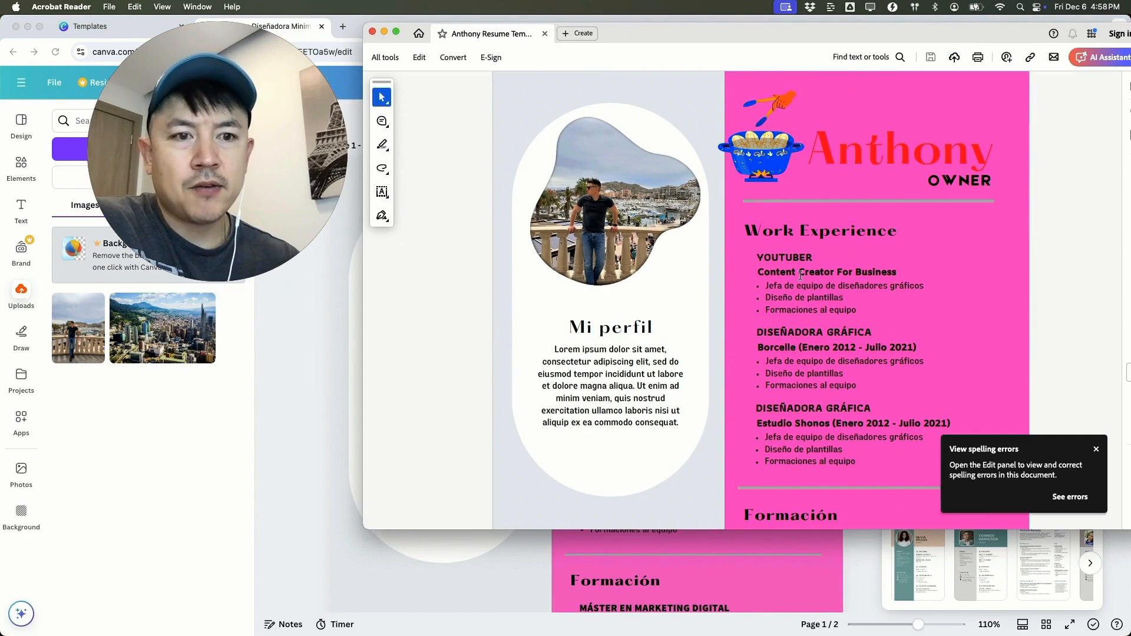
pyautogui.scroll(-1, 751, 266)
pyautogui.scroll(5, 751, 265)
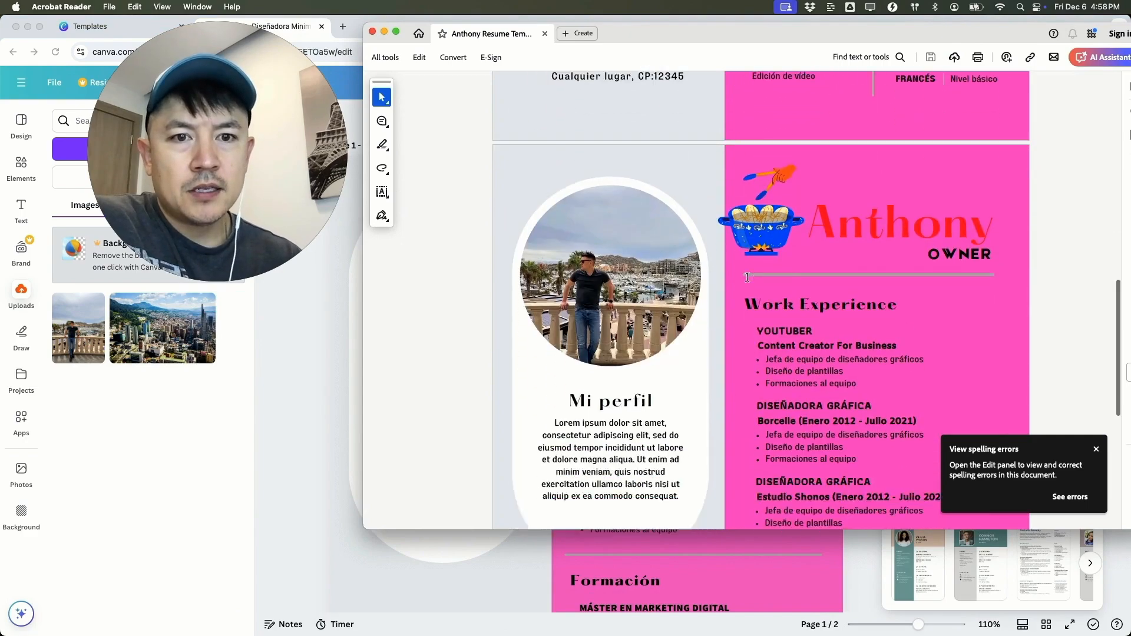
pyautogui.scroll(-9, 748, 273)
pyautogui.scroll(3, 747, 277)
pyautogui.scroll(-10, 679, 232)
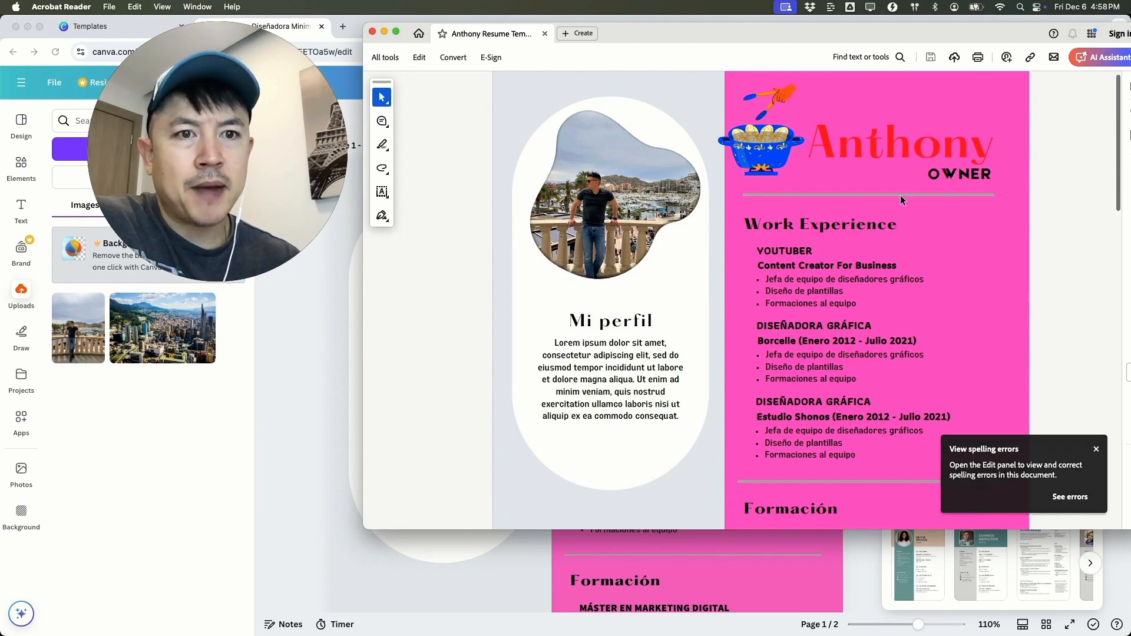
pyautogui.scroll(-1, 880, 257)
pyautogui.scroll(8, 880, 253)
pyautogui.scroll(1, 877, 247)
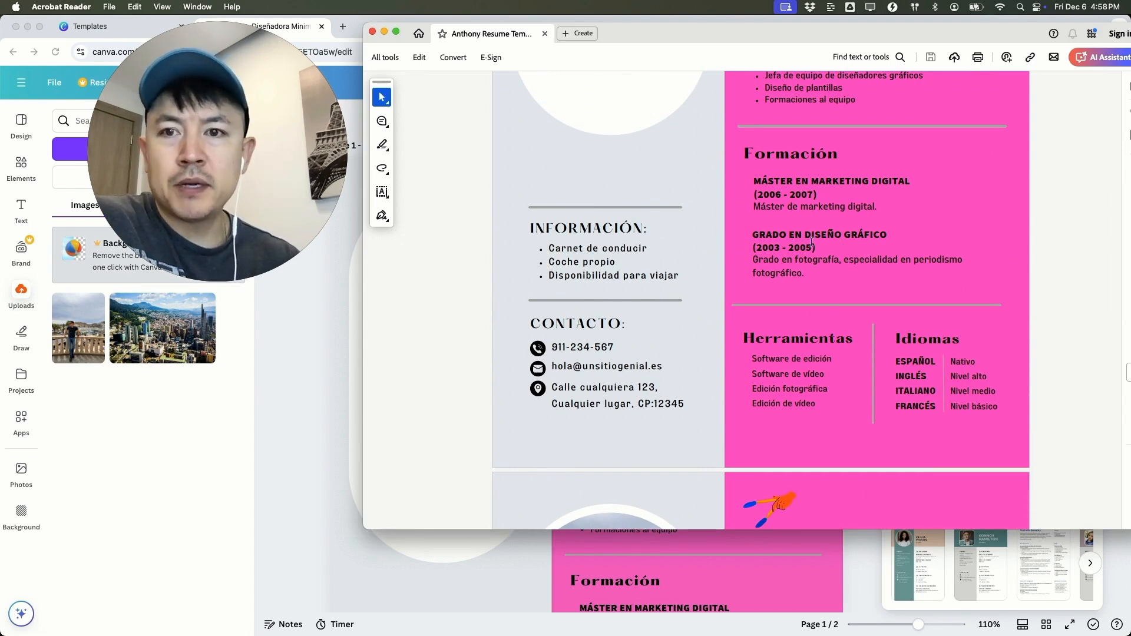
pyautogui.scroll(12, 773, 282)
pyautogui.scroll(-15, 775, 285)
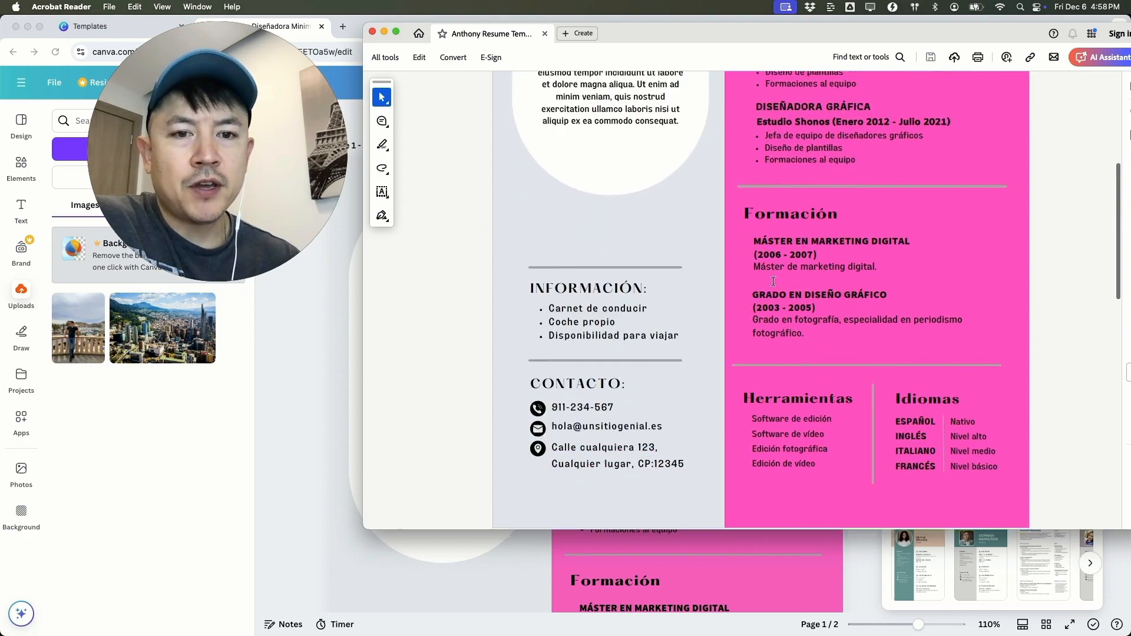
pyautogui.scroll(-15, 774, 286)
pyautogui.scroll(1, 809, 258)
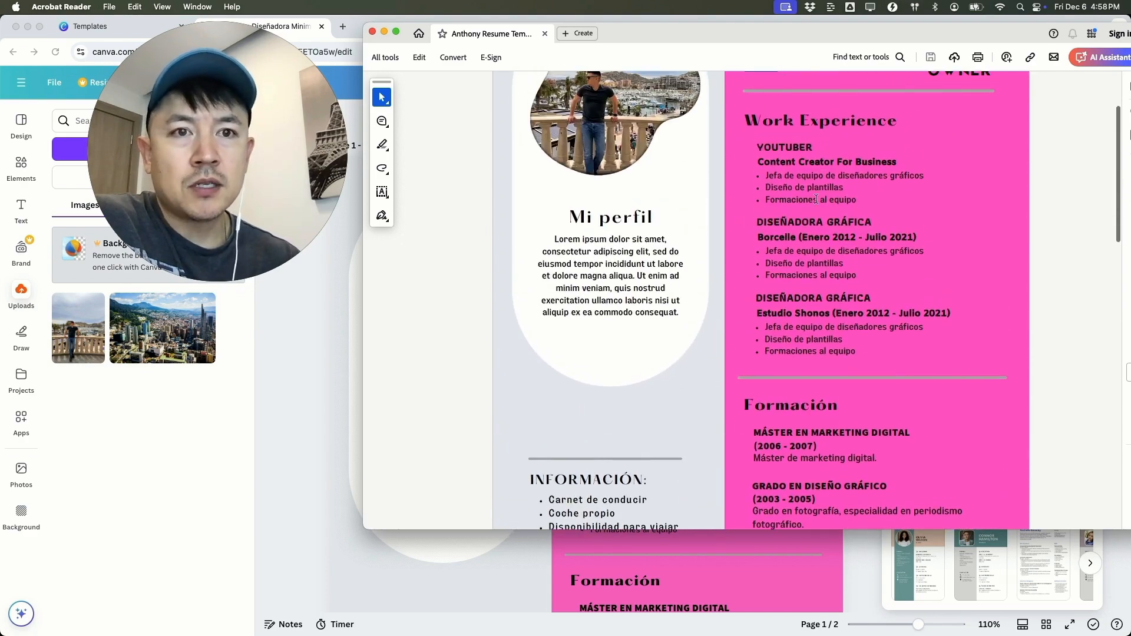
pyautogui.scroll(4, 759, 125)
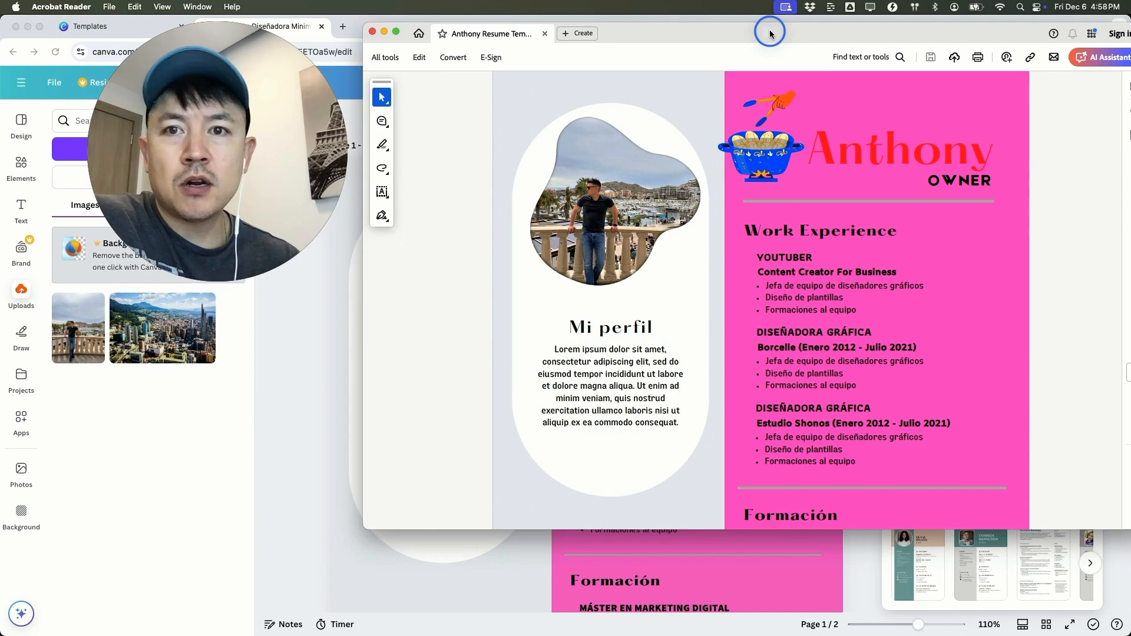
pyautogui.moveTo(770, 33); pyautogui.dragTo(752, 27)
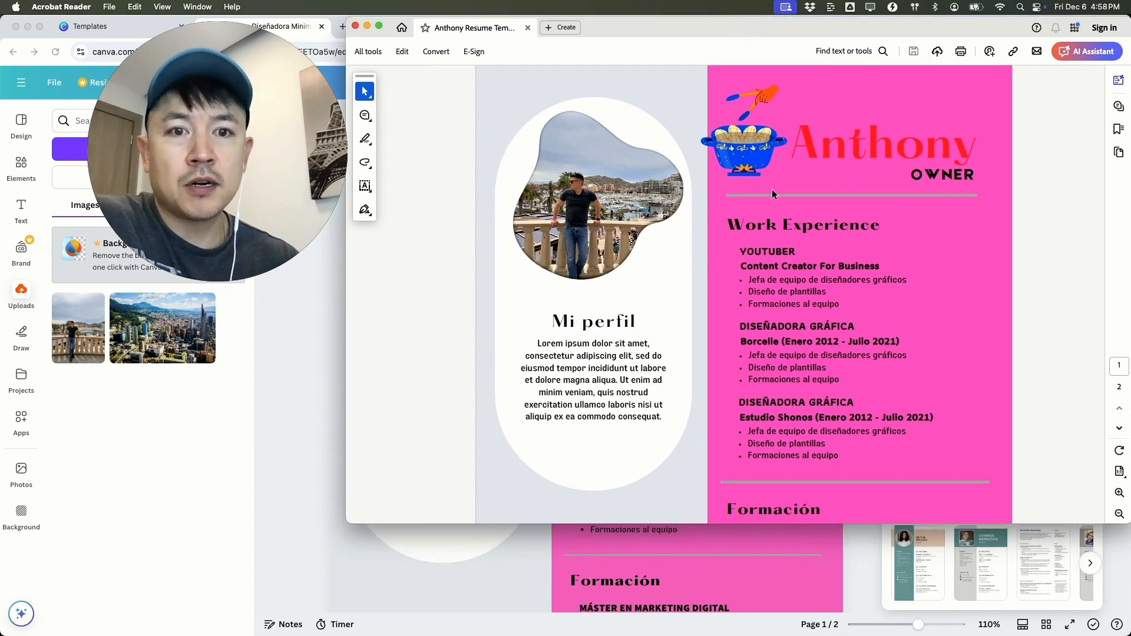